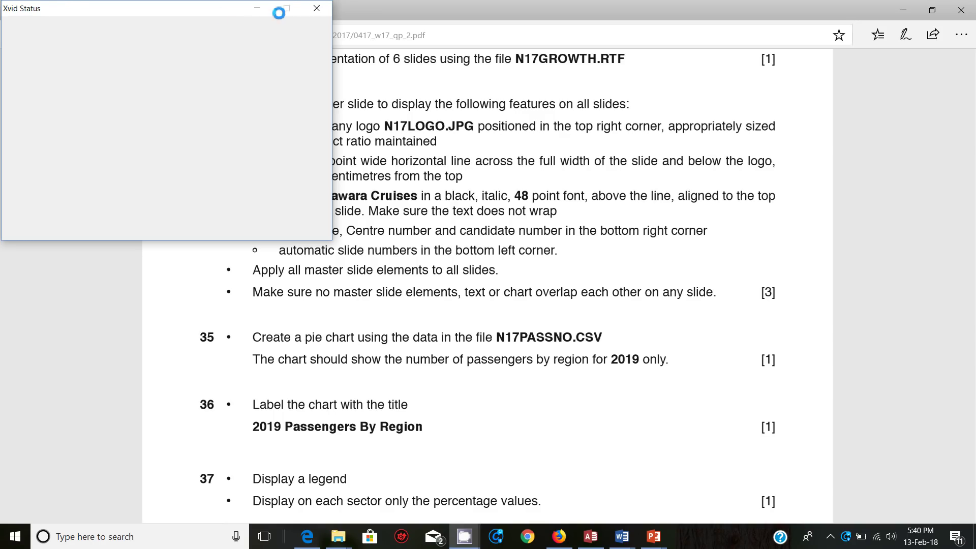
Step: Minimize the Xvid window and scroll the exam paper to questions 34–39
{"action": "left_click", "coordinate": [258, 8]}
{"action": "scroll", "coordinate": [429, 322], "scroll_direction": "down", "scroll_amount": 3}
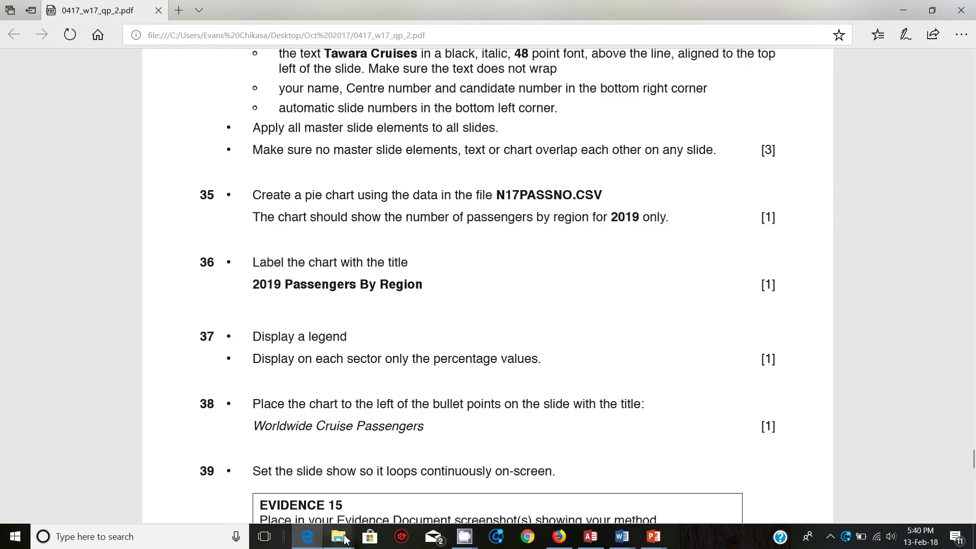
Step: Open N17PASSNO.csv and select region names A2:A4 together with 2019 figures F2:F4
{"action": "mouse_move", "coordinate": [338, 536]}
{"action": "left_click", "coordinate": [475, 488]}
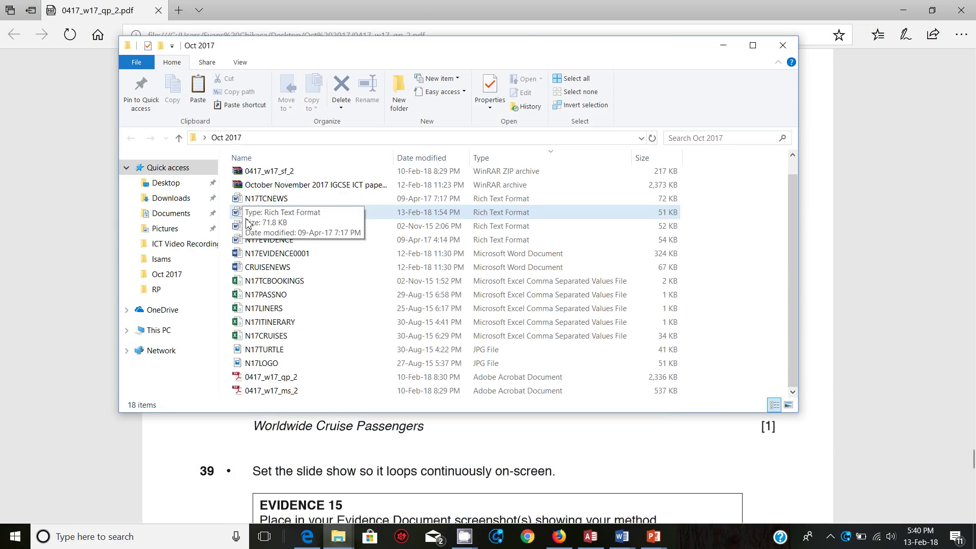
{"action": "double_click", "coordinate": [298, 295]}
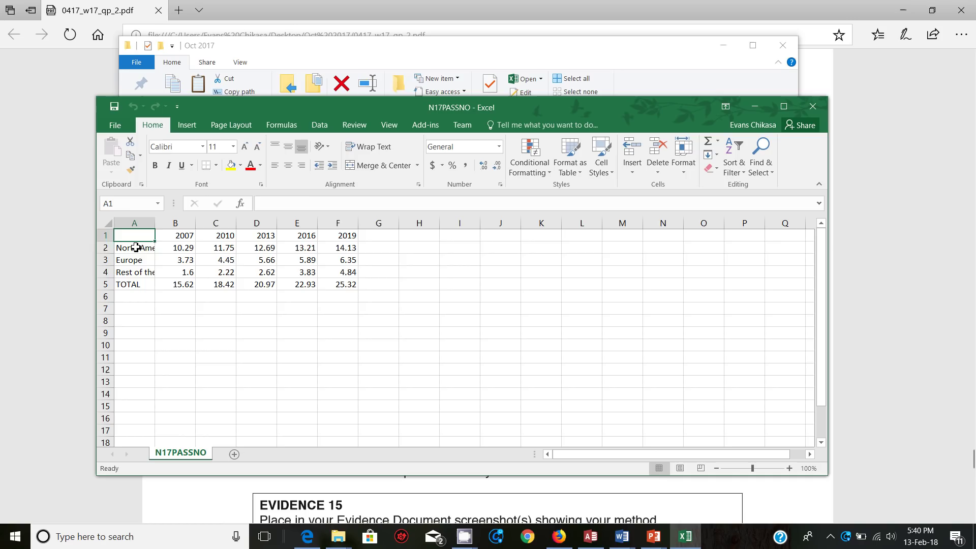
{"action": "left_click_drag", "start_coordinate": [135, 248], "coordinate": [136, 271]}
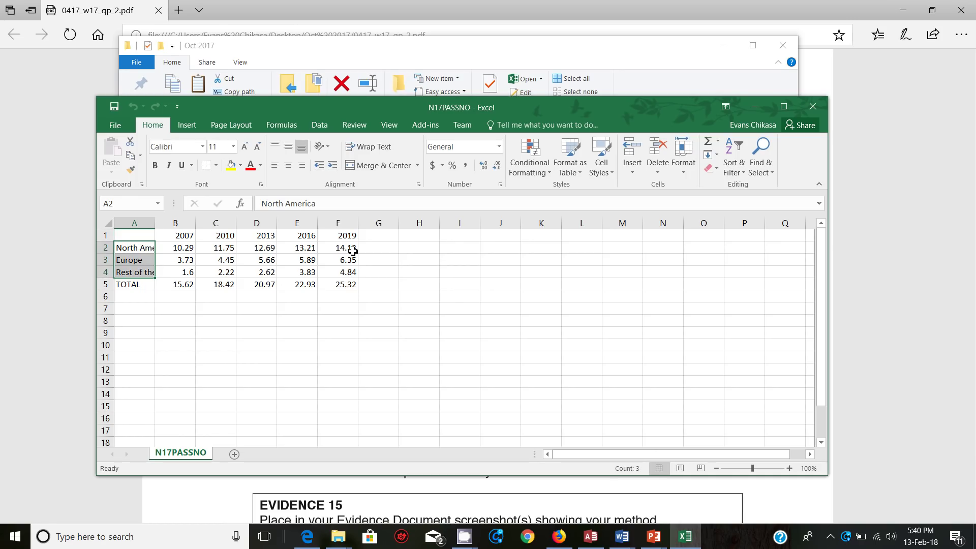
{"action": "left_click_drag", "start_coordinate": [348, 247], "coordinate": [351, 270]}
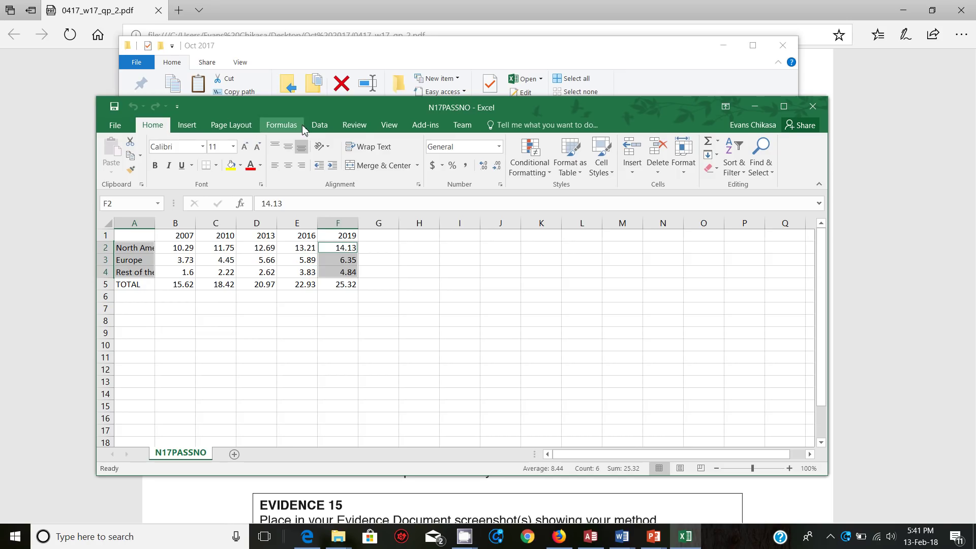
Step: Insert a 2-D pie chart of the selected regions and 2019 passenger figures
{"action": "left_click", "coordinate": [187, 125]}
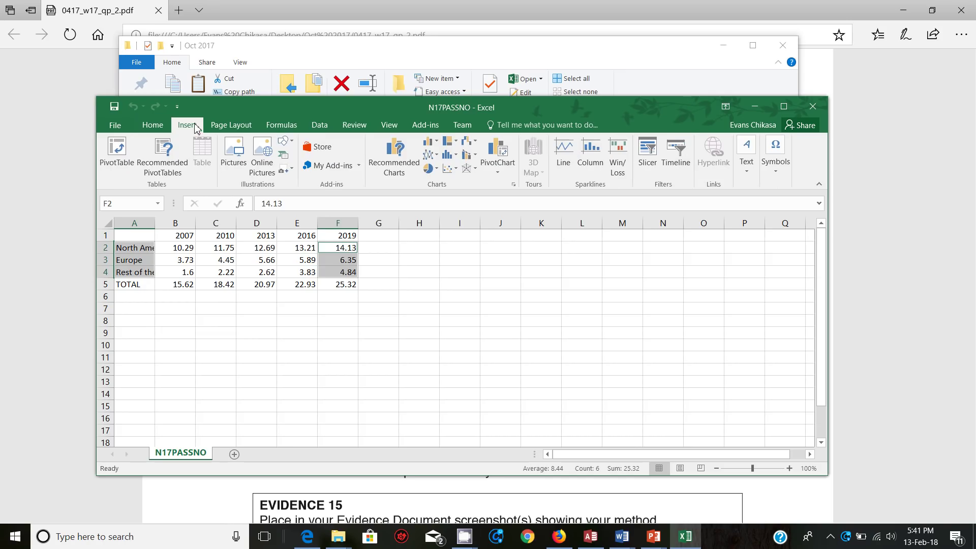
{"action": "left_click", "coordinate": [429, 168]}
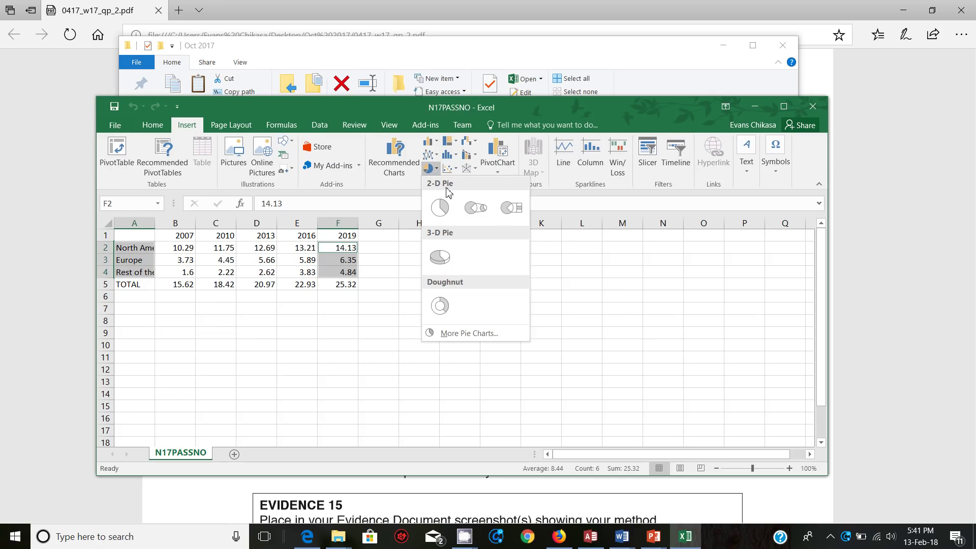
{"action": "left_click", "coordinate": [445, 215]}
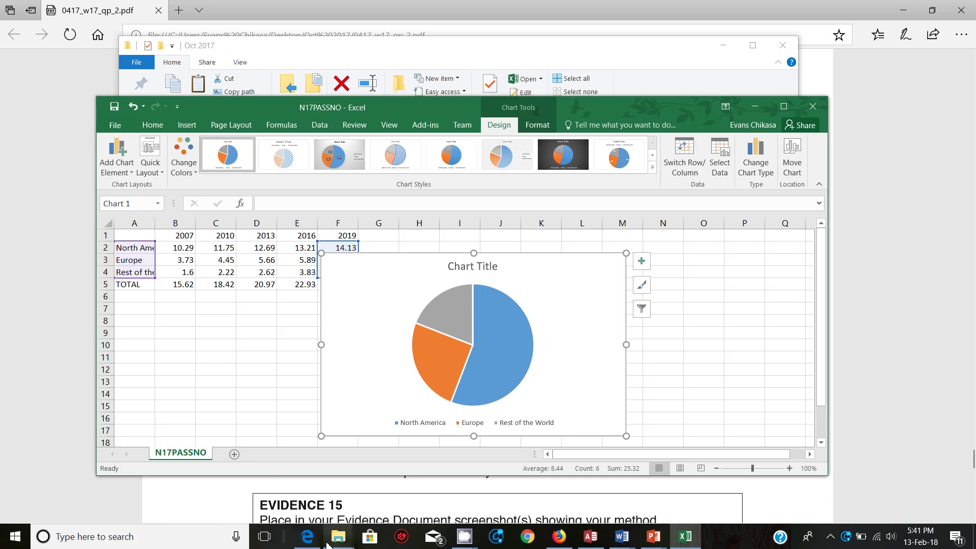
Step: Copy the title '2019 Passengers By Region' from the exam paper
{"action": "mouse_move", "coordinate": [317, 542]}
{"action": "left_click", "coordinate": [311, 496]}
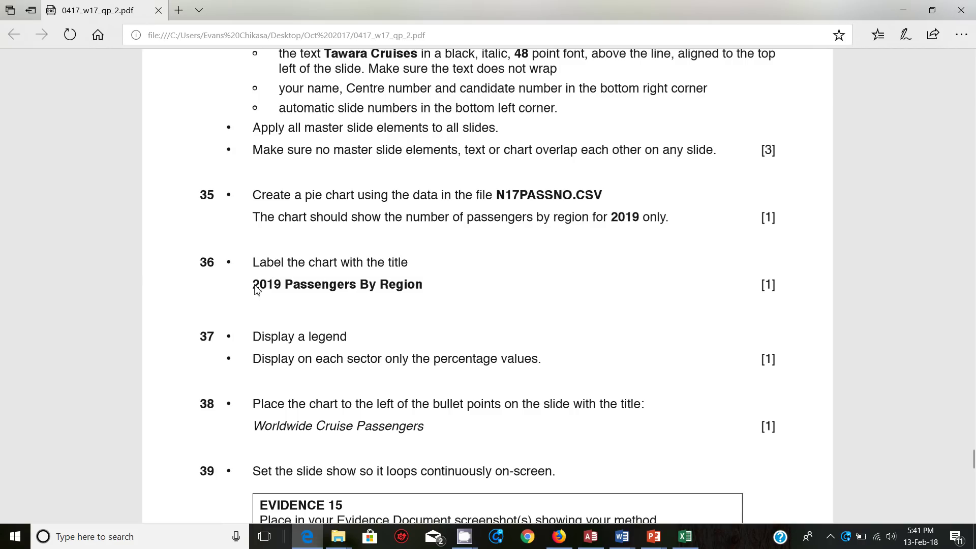
{"action": "left_click_drag", "start_coordinate": [252, 289], "coordinate": [429, 285]}
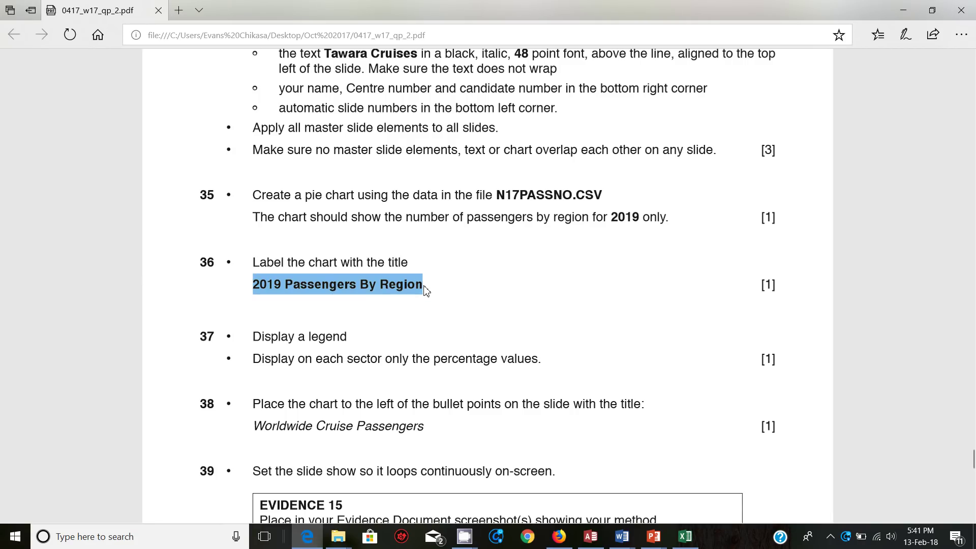
{"action": "right_click", "coordinate": [399, 291]}
{"action": "left_click", "coordinate": [483, 375]}
Step: Return to the N17PASSNO workbook with the pie chart in Excel
{"action": "mouse_move", "coordinate": [653, 536]}
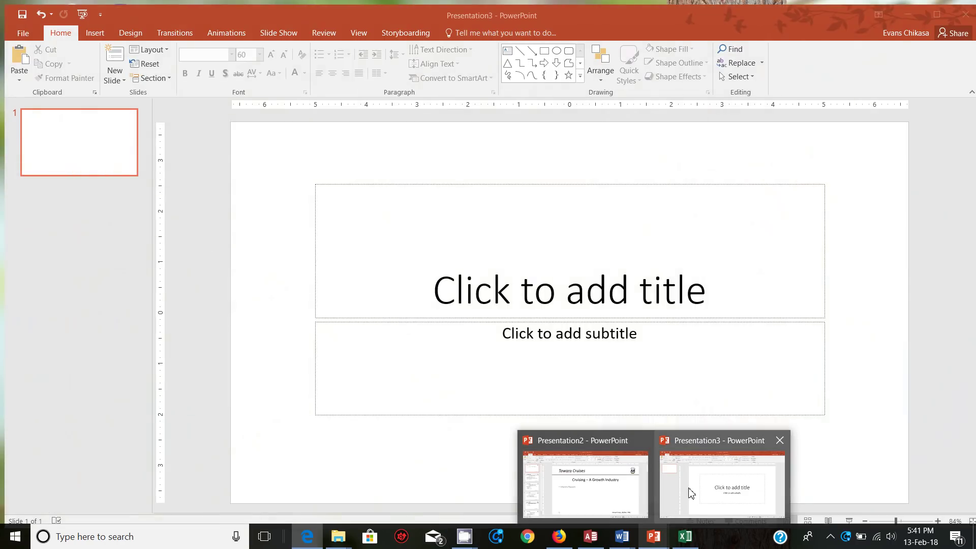
{"action": "left_click", "coordinate": [584, 485]}
{"action": "mouse_move", "coordinate": [684, 536]}
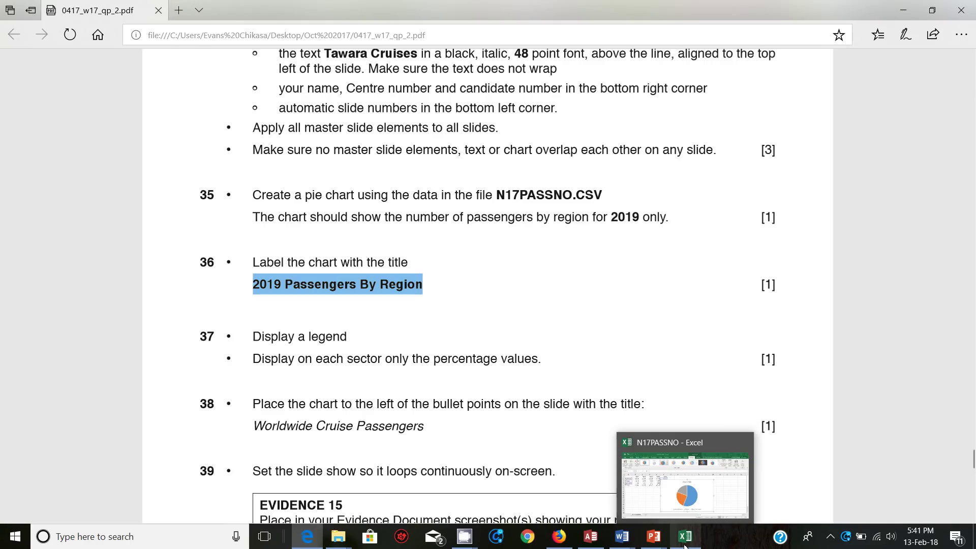
{"action": "left_click", "coordinate": [678, 497]}
Step: Replace the 'Chart Title' placeholder with the pasted '2019 Passengers By Region'
{"action": "triple_click", "coordinate": [466, 267]}
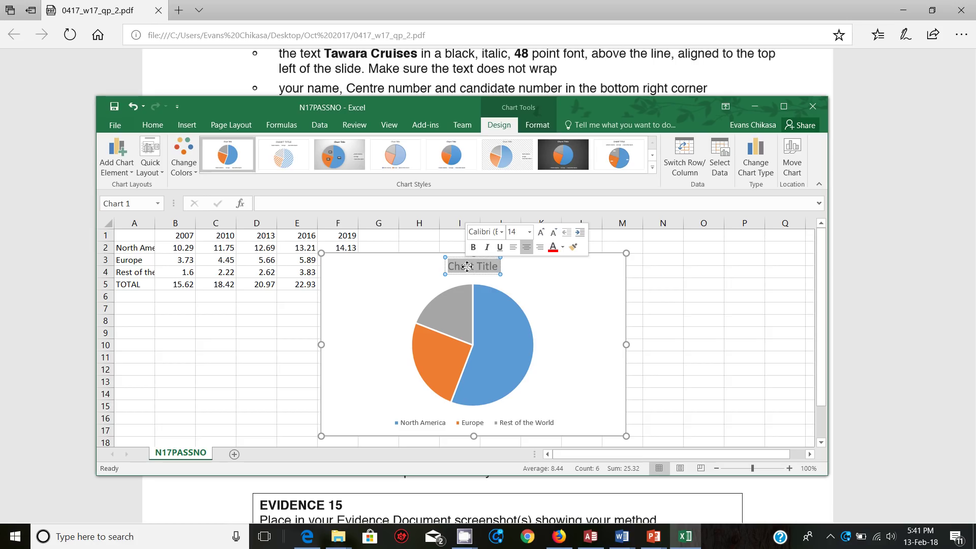
{"action": "key", "text": "ctrl+v"}
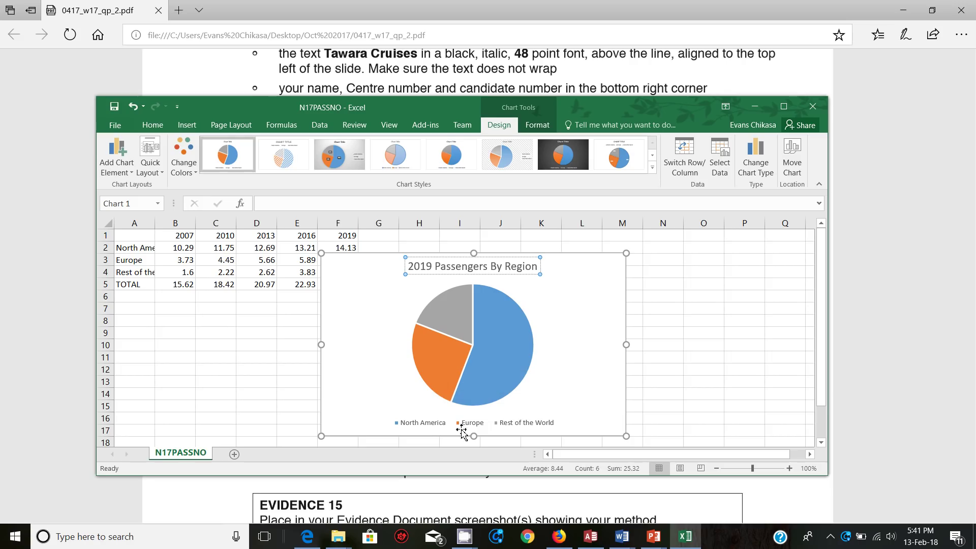
{"action": "left_click", "coordinate": [308, 537]}
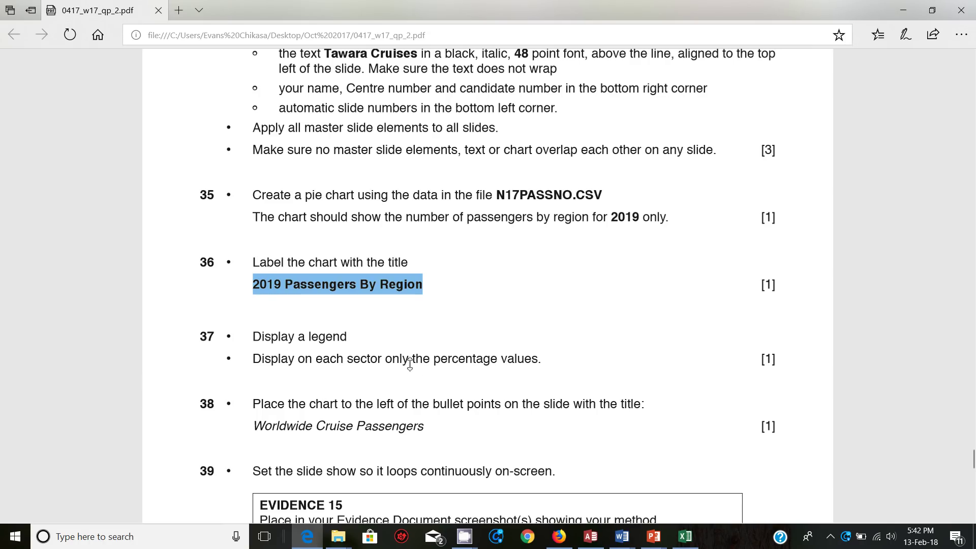
Step: Position the pie chart's legend on the right
{"action": "left_click", "coordinate": [685, 536]}
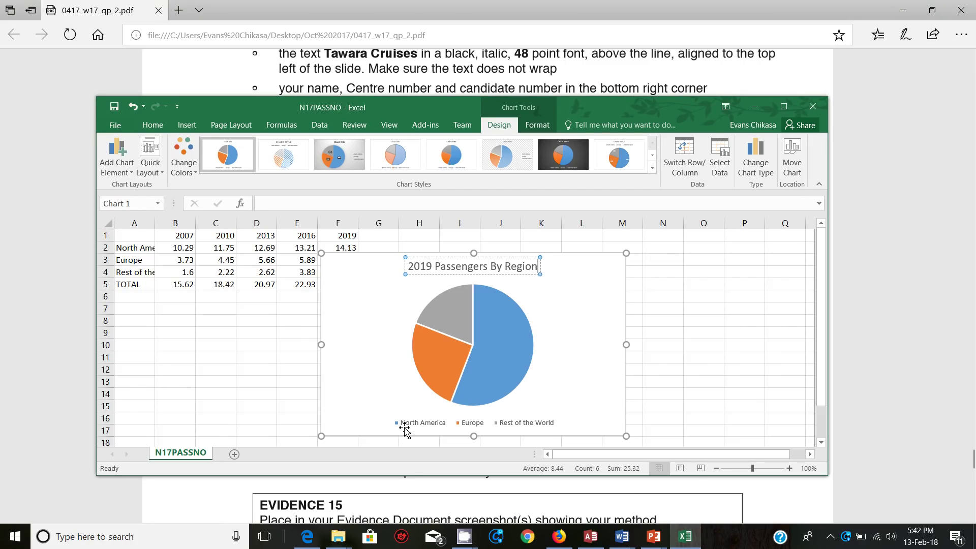
{"action": "left_click", "coordinate": [587, 300]}
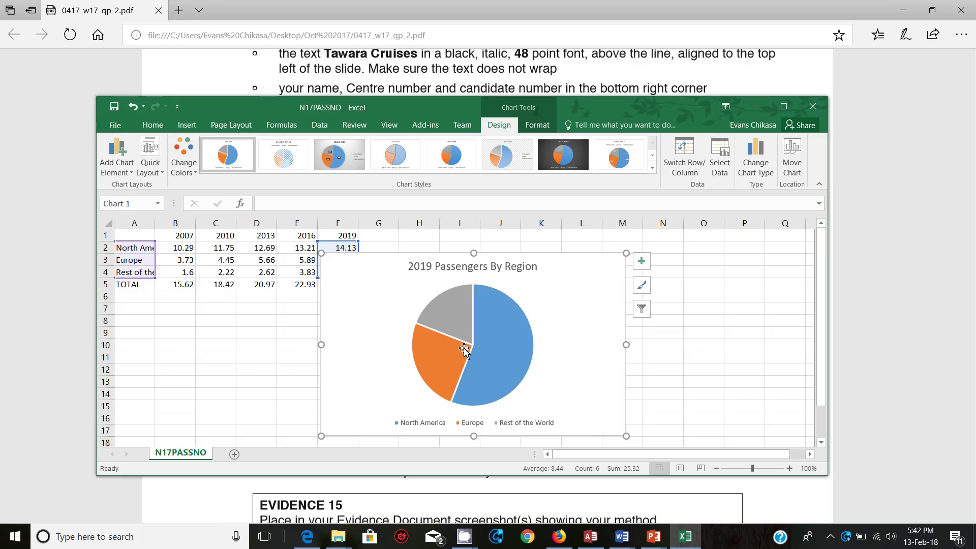
{"action": "left_click", "coordinate": [641, 260]}
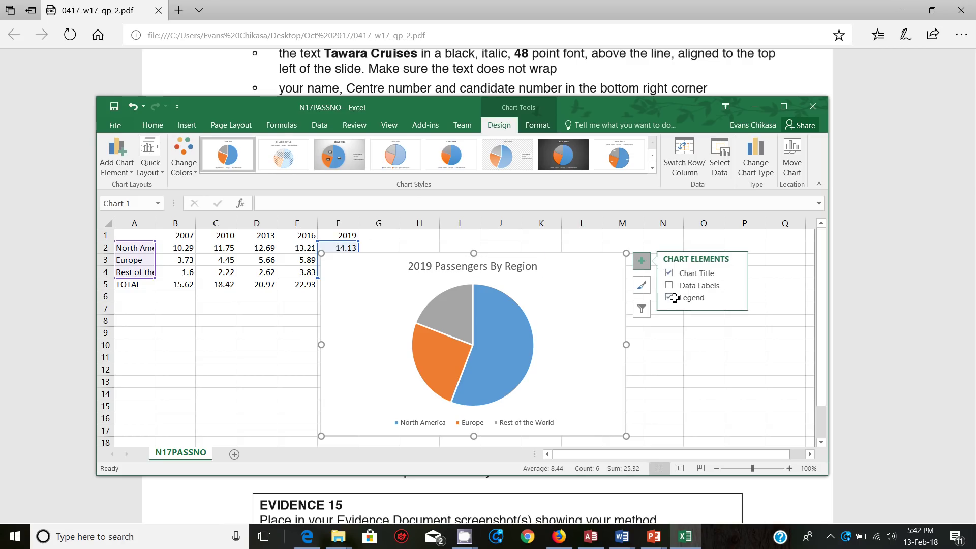
{"action": "left_click", "coordinate": [735, 298]}
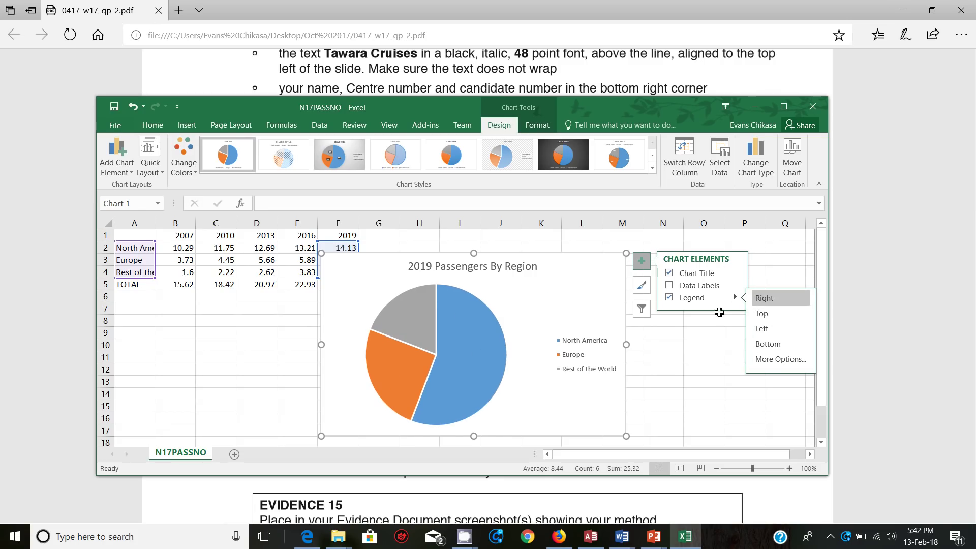
Step: Label the pie sectors with percentages only (56%, 25%, 19%), values turned off
{"action": "left_click", "coordinate": [736, 285]}
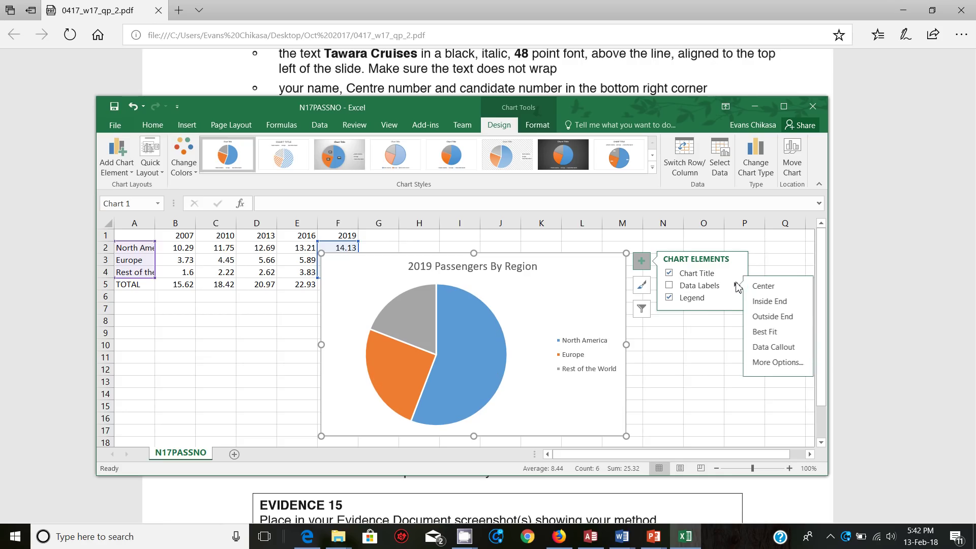
{"action": "left_click", "coordinate": [783, 362]}
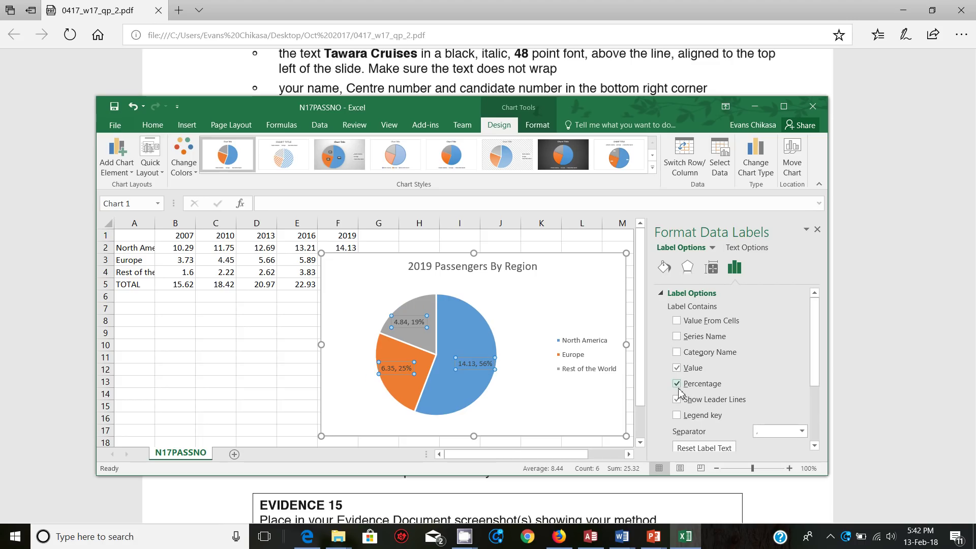
{"action": "left_click", "coordinate": [676, 368]}
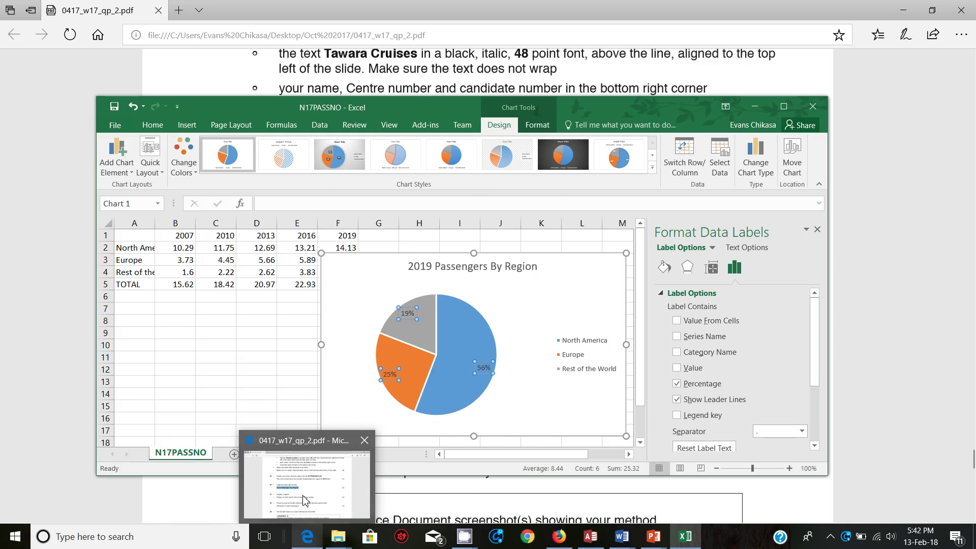
{"action": "left_click", "coordinate": [305, 498]}
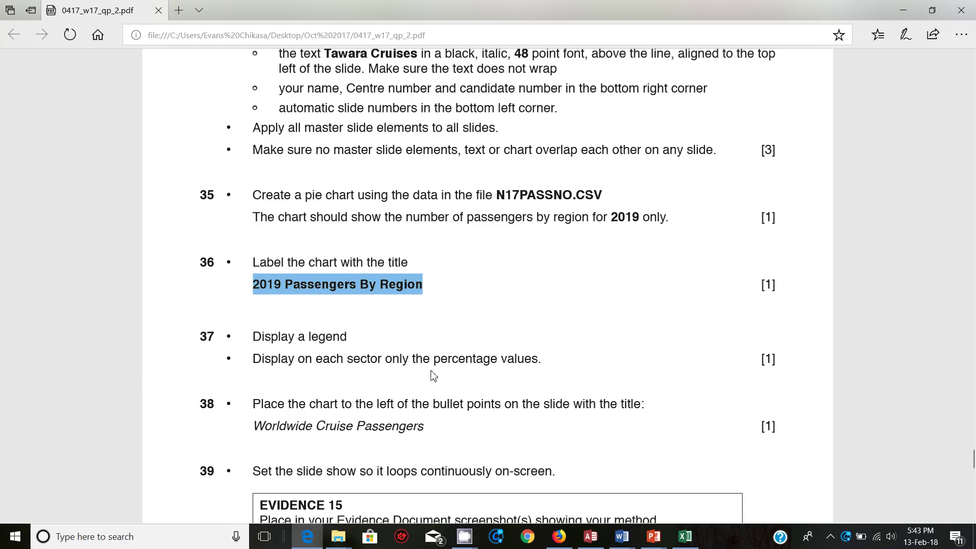
Step: Scroll the exam paper to question 39 about looping the slide show continuously
{"action": "mouse_move", "coordinate": [686, 541]}
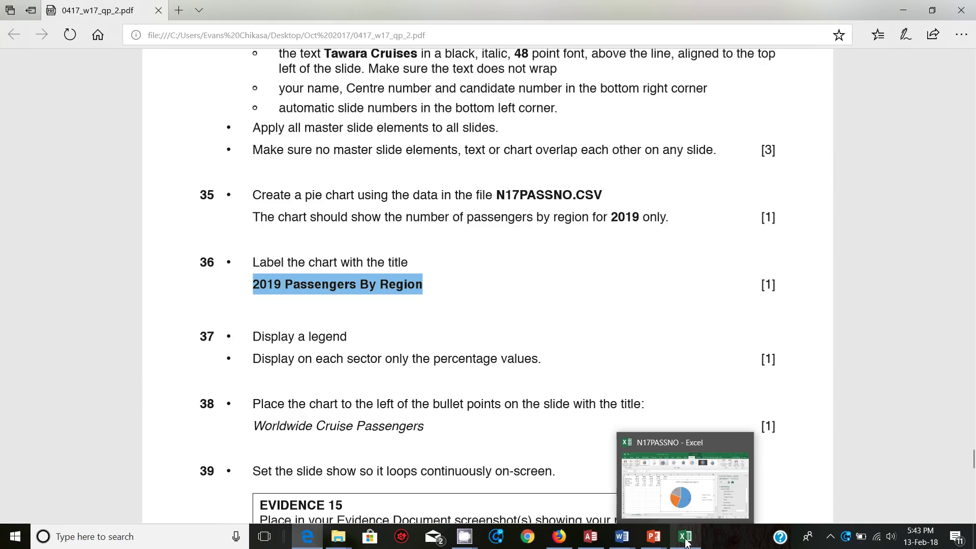
{"action": "left_click", "coordinate": [679, 503]}
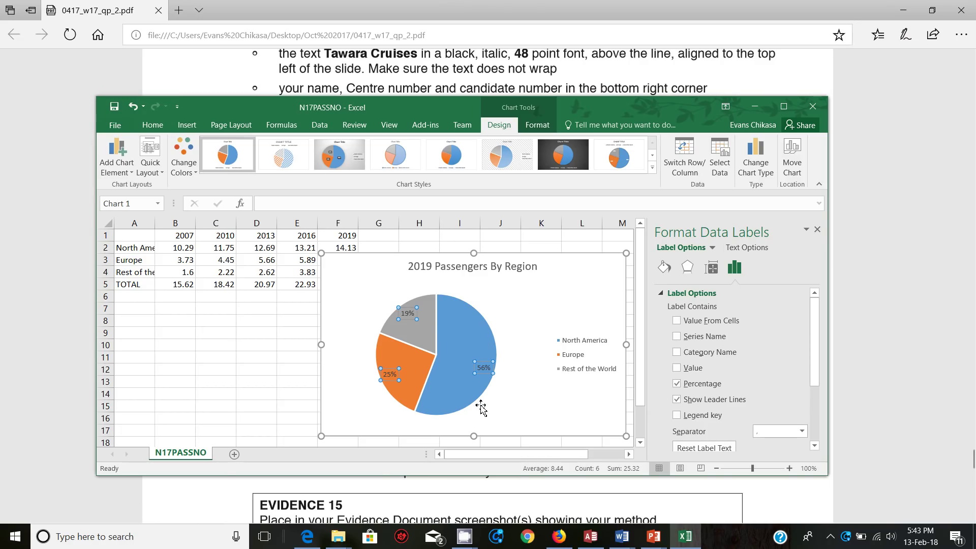
{"action": "left_click", "coordinate": [320, 535]}
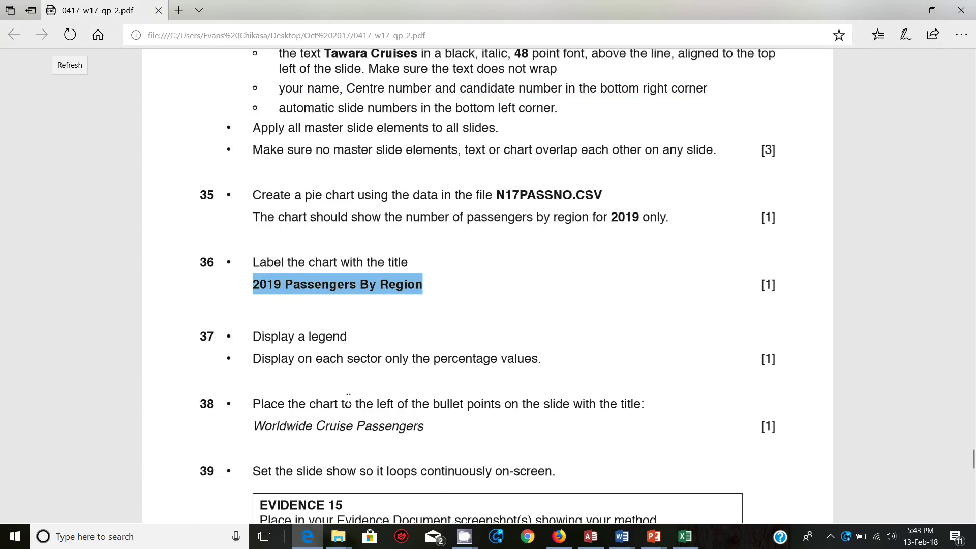
{"action": "scroll", "coordinate": [346, 402], "scroll_direction": "down", "scroll_amount": 4}
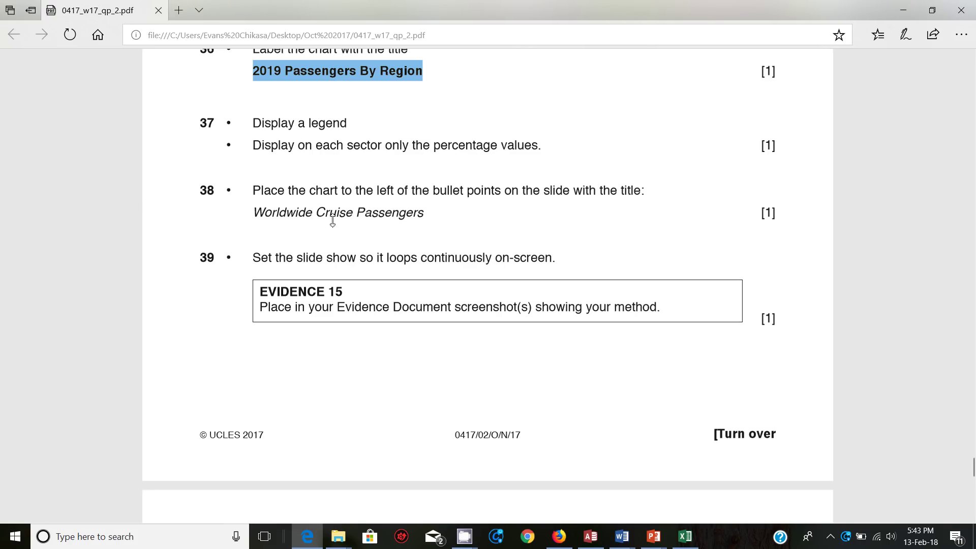
{"action": "left_click", "coordinate": [684, 536]}
Step: Copy the 2019 Passengers By Region pie chart from Excel
{"action": "left_click", "coordinate": [527, 303]}
{"action": "right_click", "coordinate": [528, 299]}
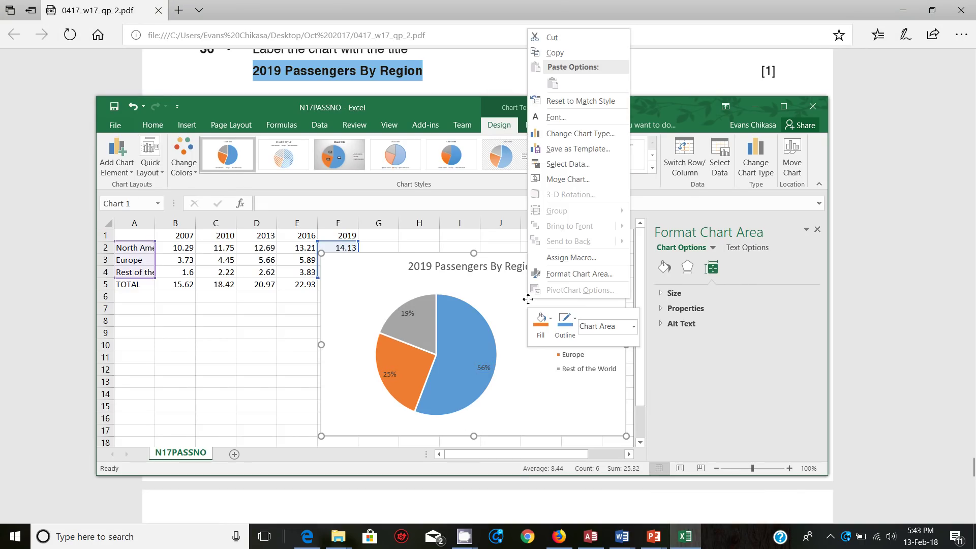
{"action": "left_click", "coordinate": [550, 53]}
Step: On slide 5, Worldwide Cruise Passengers, narrow the bullet text box to the right half
{"action": "mouse_move", "coordinate": [663, 538]}
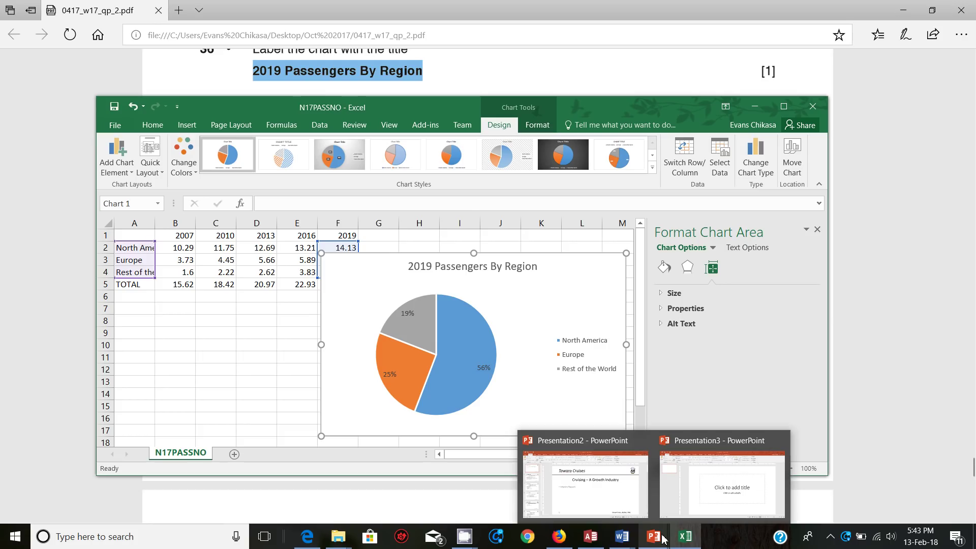
{"action": "left_click", "coordinate": [611, 499]}
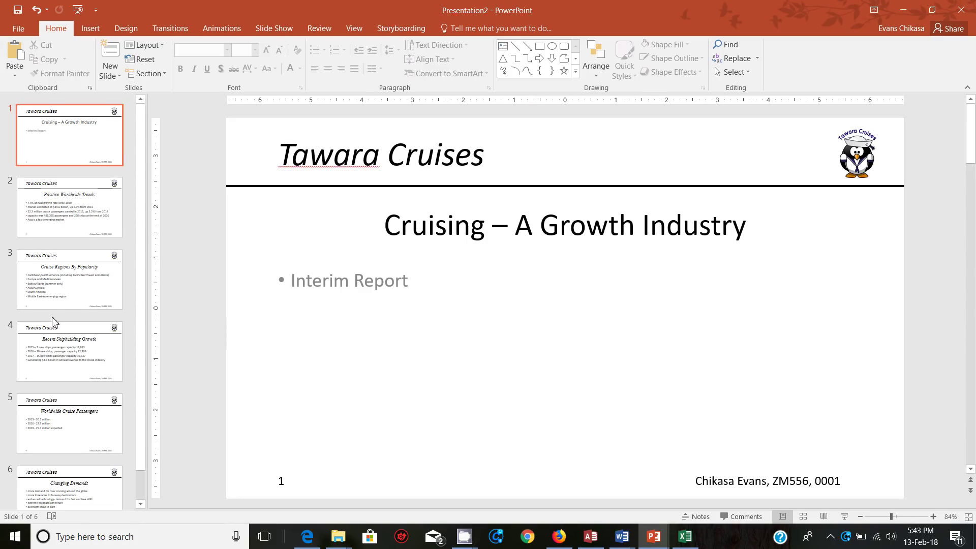
{"action": "scroll", "coordinate": [53, 319], "scroll_direction": "down", "scroll_amount": 1}
{"action": "left_click", "coordinate": [72, 376]}
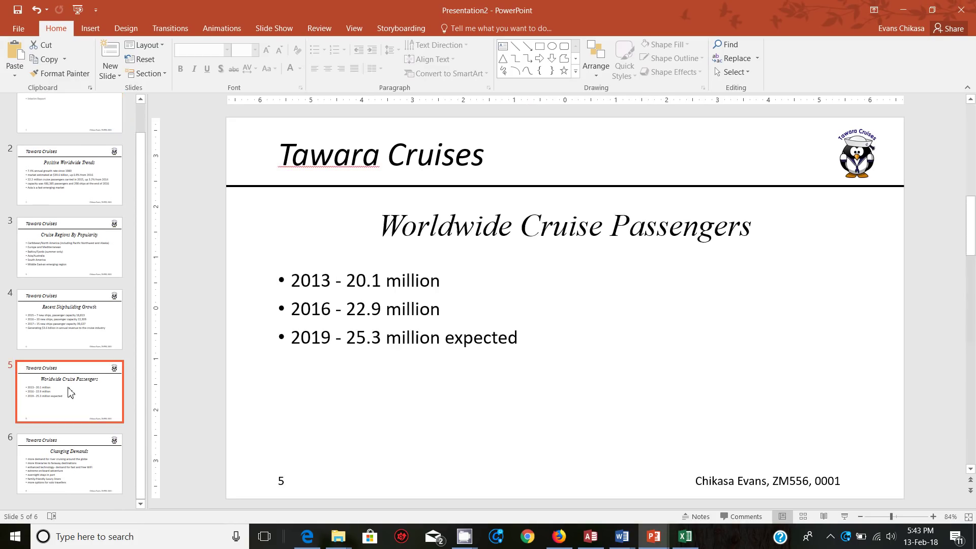
{"action": "left_click", "coordinate": [353, 364]}
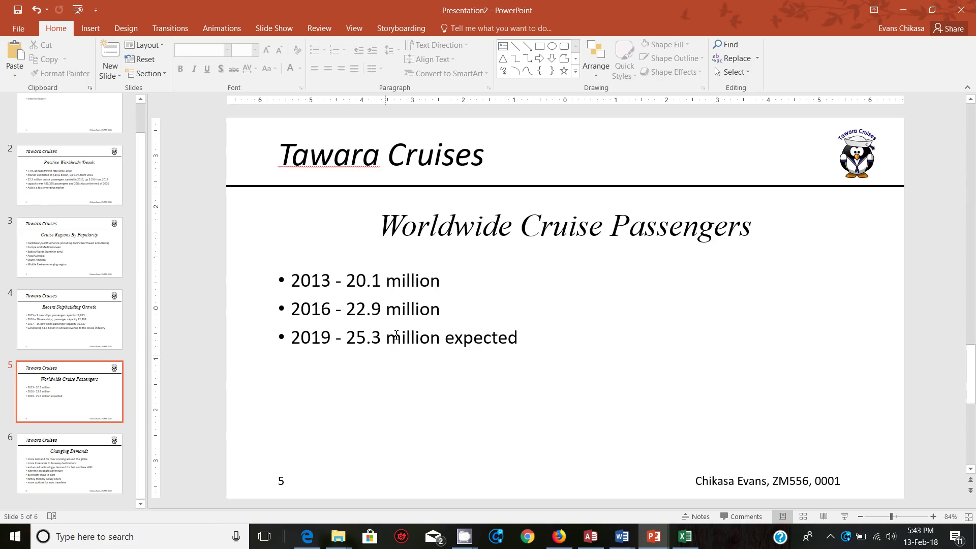
{"action": "left_click", "coordinate": [301, 281]}
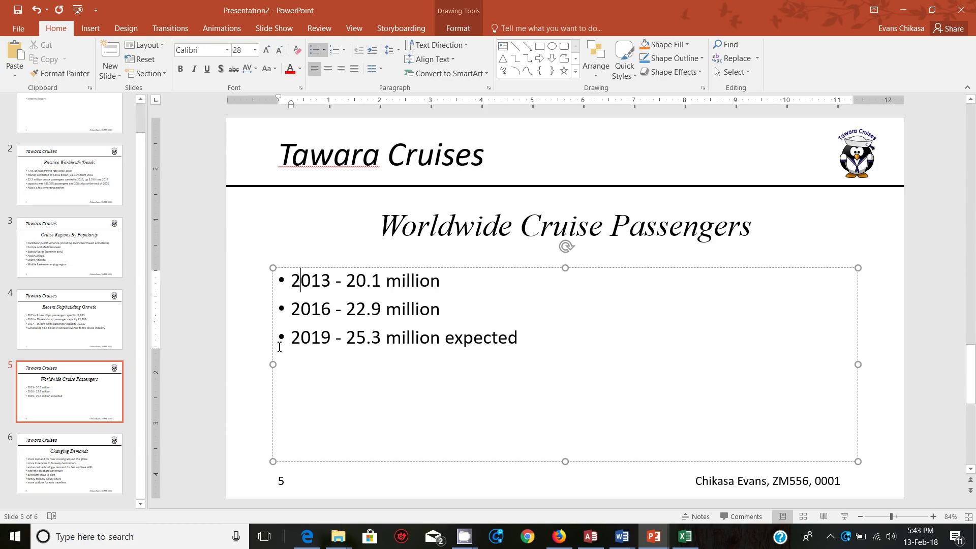
{"action": "left_click_drag", "start_coordinate": [274, 364], "coordinate": [583, 373]}
Step: Paste the chart as a picture, then move and enlarge it left of the bullets
{"action": "right_click", "coordinate": [266, 279]}
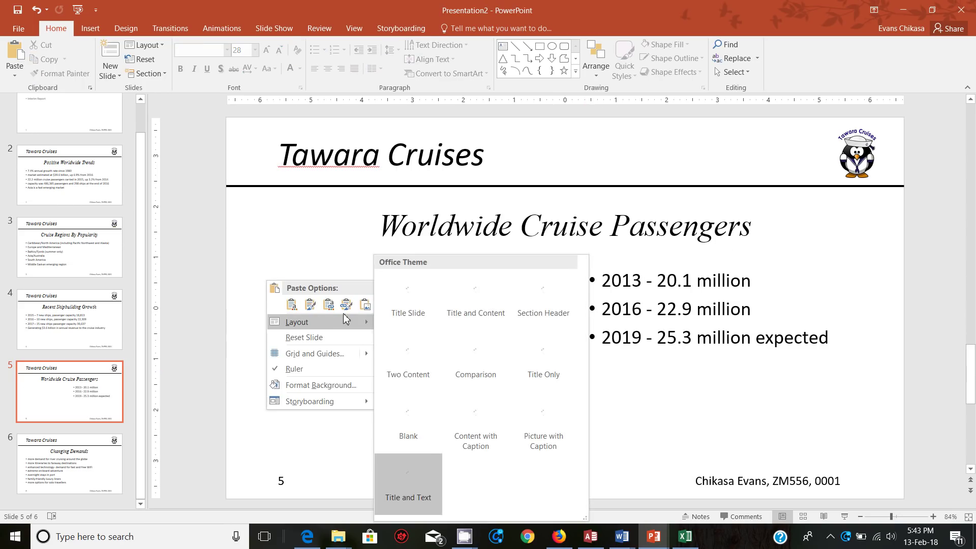
{"action": "left_click", "coordinate": [365, 305]}
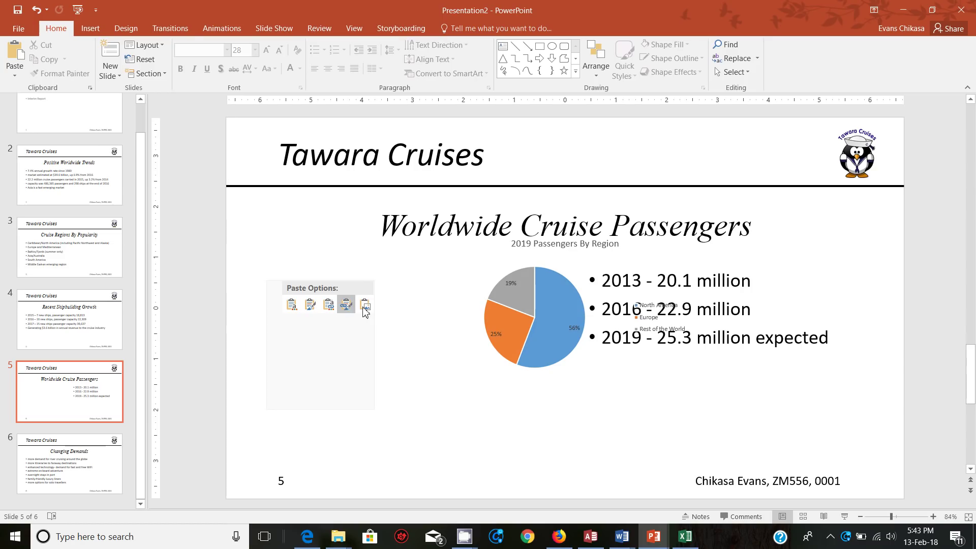
{"action": "left_click", "coordinate": [367, 308]}
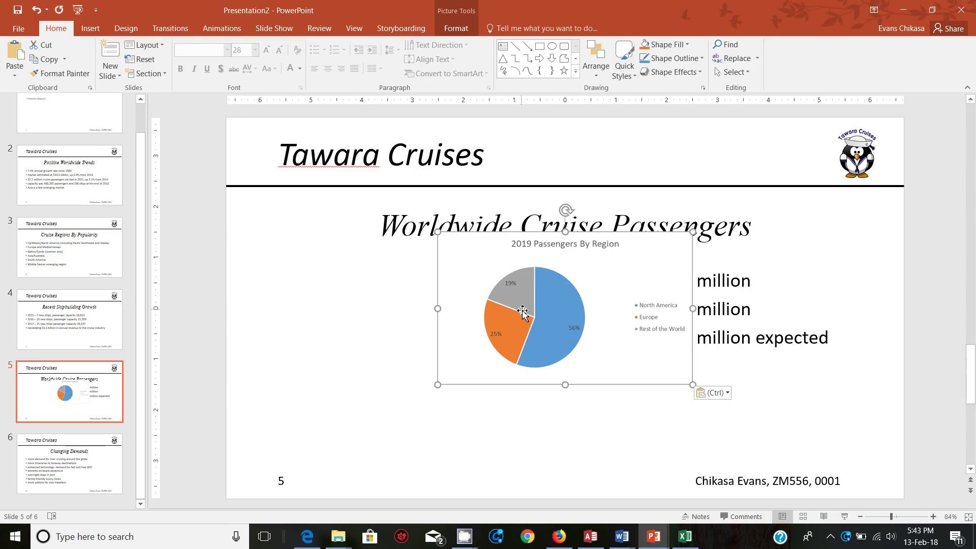
{"action": "left_click_drag", "start_coordinate": [525, 307], "coordinate": [378, 344]}
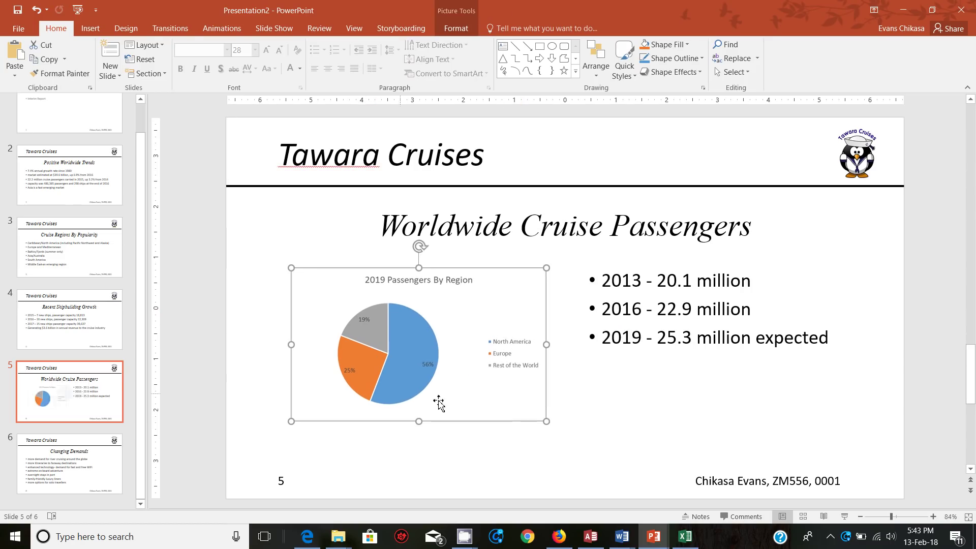
{"action": "left_click_drag", "start_coordinate": [292, 422], "coordinate": [285, 445]}
{"action": "left_click_drag", "start_coordinate": [545, 444], "coordinate": [564, 460]}
{"action": "left_click_drag", "start_coordinate": [450, 403], "coordinate": [456, 403]}
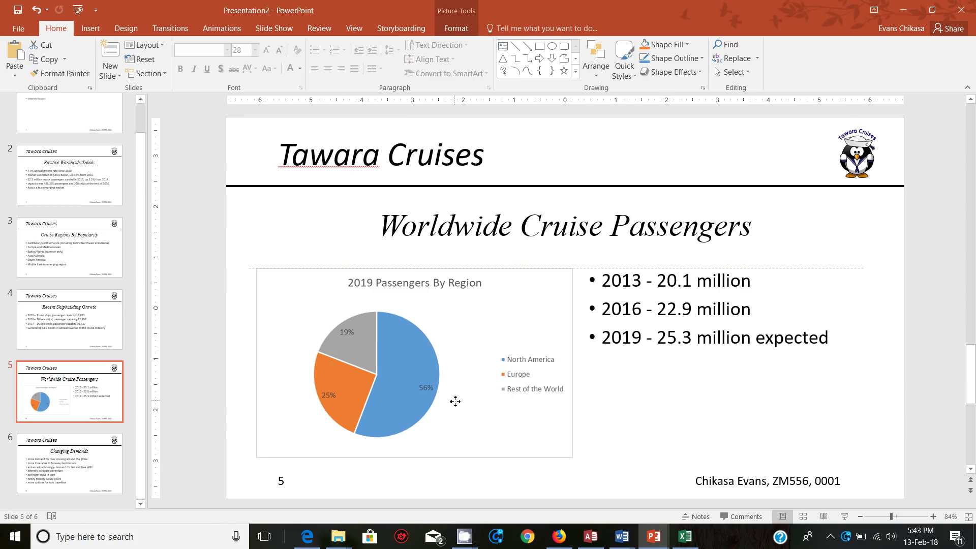
{"action": "left_click", "coordinate": [655, 433]}
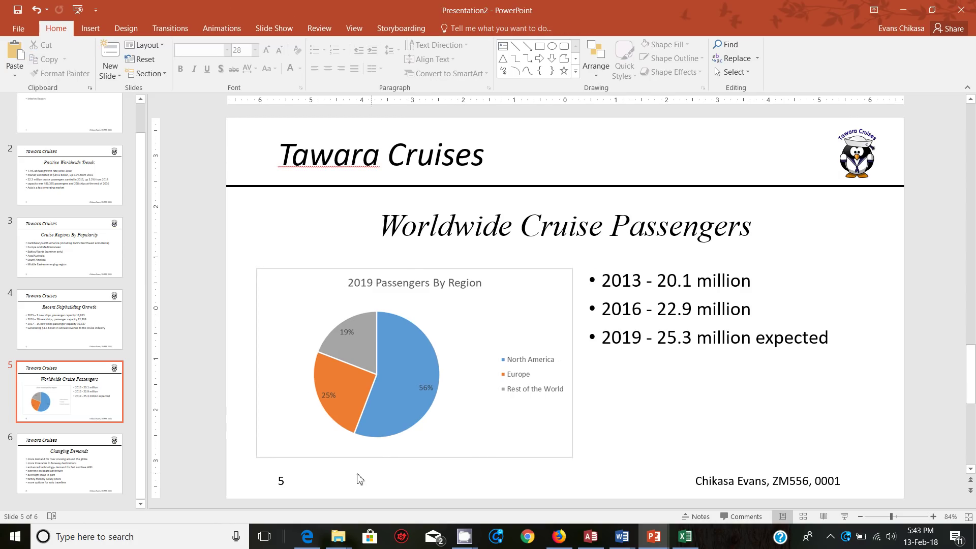
{"action": "left_click", "coordinate": [307, 536]}
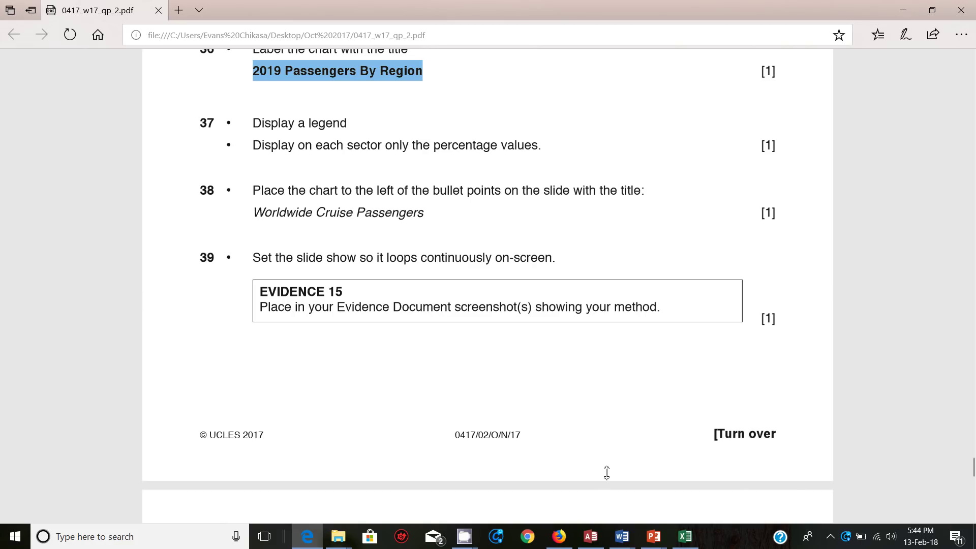
{"action": "mouse_move", "coordinate": [652, 534]}
{"action": "left_click", "coordinate": [593, 483]}
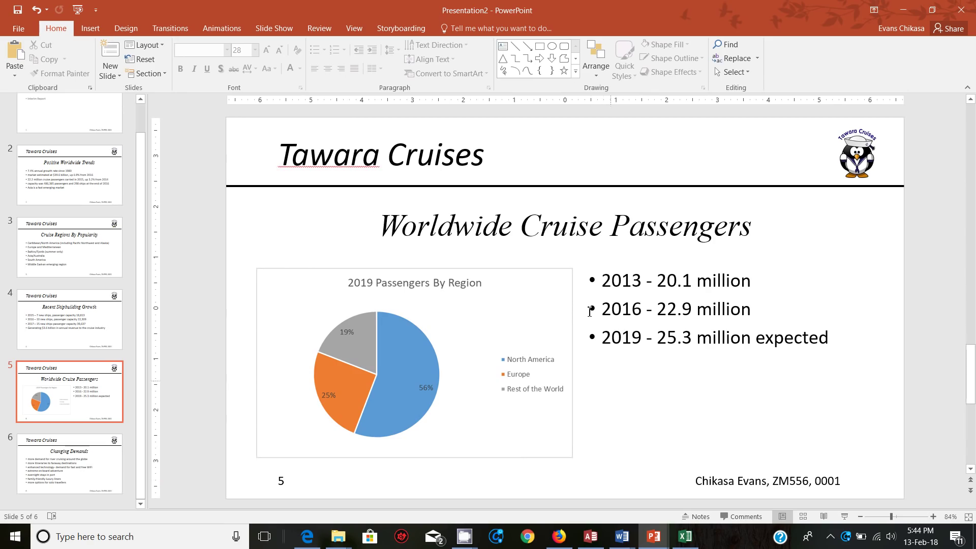
Step: Turn on Loop continuously until 'Esc' in Set Up Show, capturing a screenshot of the settings
{"action": "left_click", "coordinate": [281, 32]}
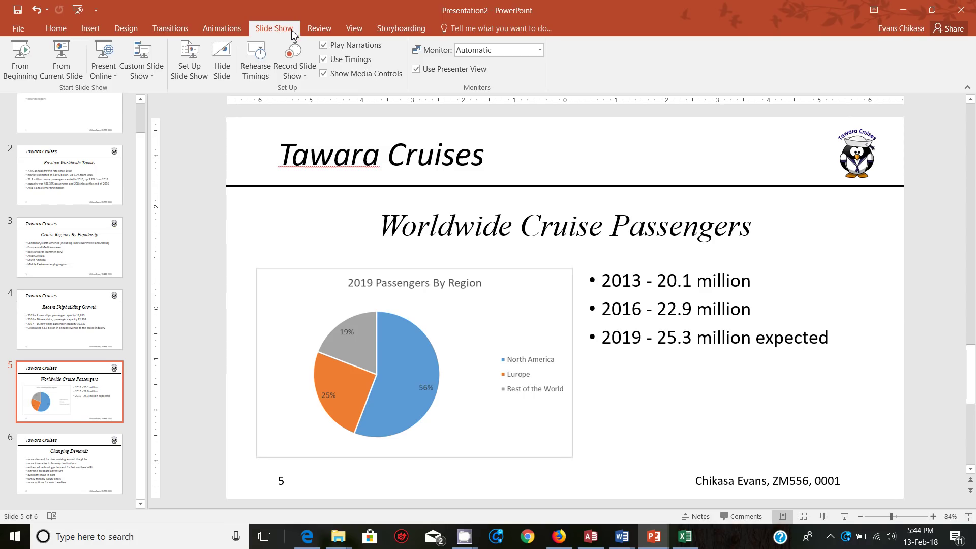
{"action": "left_click", "coordinate": [189, 62]}
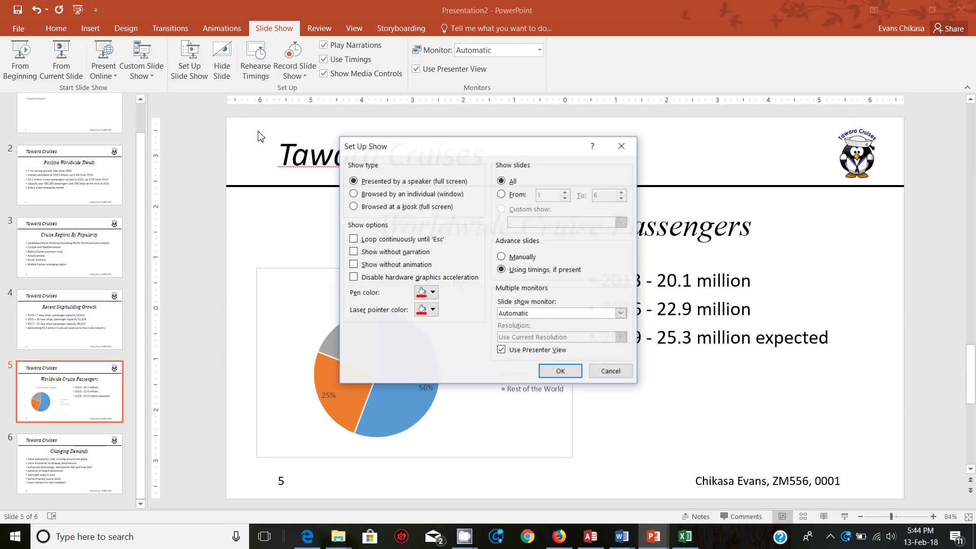
{"action": "left_click", "coordinate": [353, 240]}
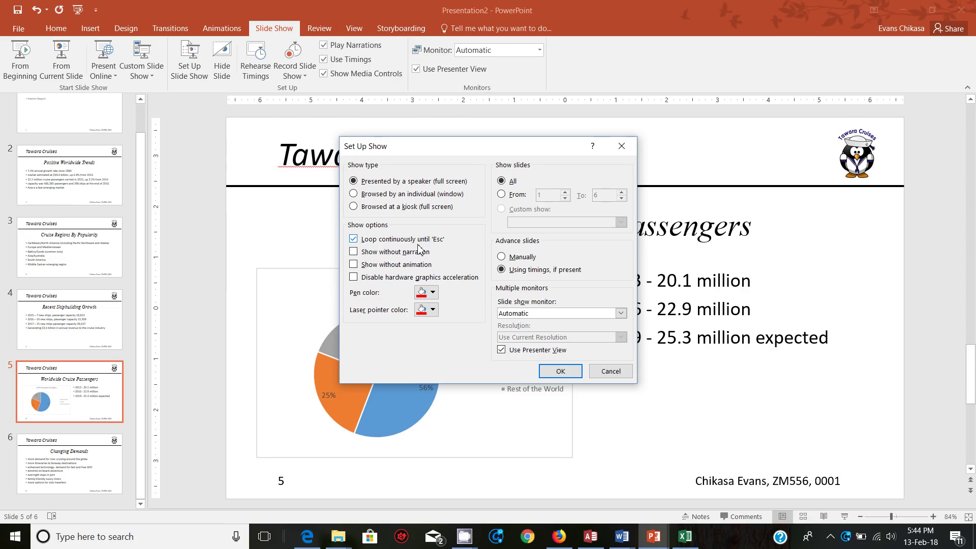
{"action": "mouse_move", "coordinate": [310, 538]}
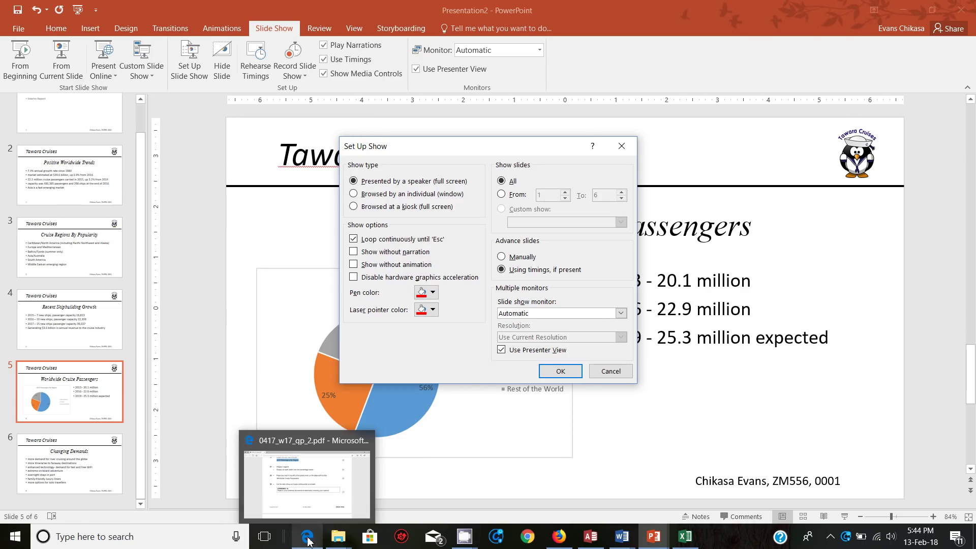
{"action": "mouse_move", "coordinate": [311, 502]}
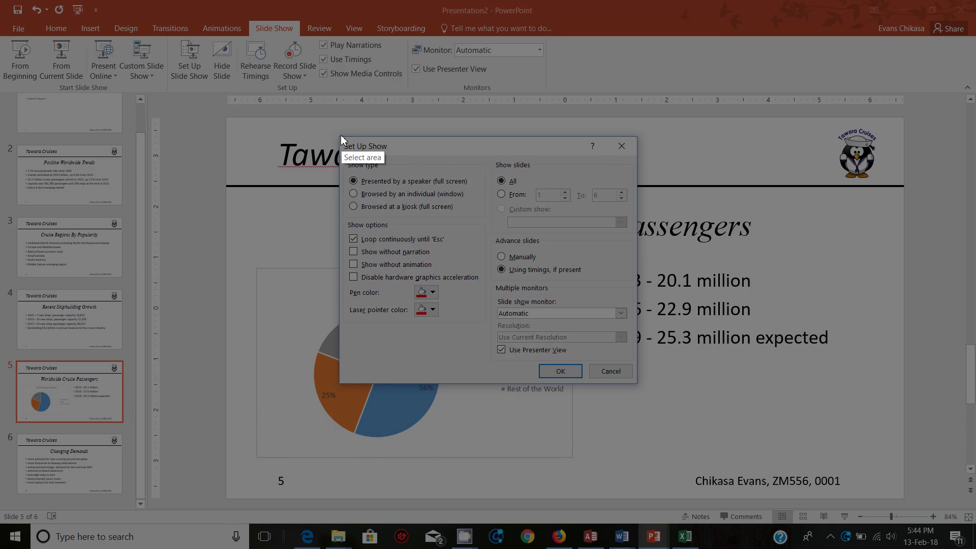
{"action": "mouse_move", "coordinate": [338, 136]}
{"action": "left_mouse_down"}
{"action": "mouse_move", "coordinate": [578, 359]}
{"action": "mouse_move", "coordinate": [640, 385]}
{"action": "left_mouse_up"}
{"action": "left_click", "coordinate": [600, 395]}
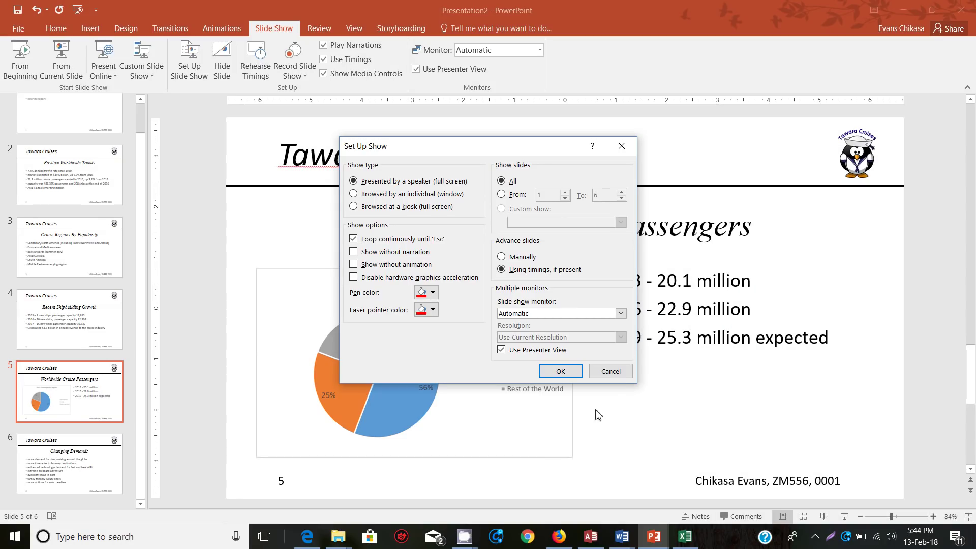
{"action": "left_click", "coordinate": [559, 370]}
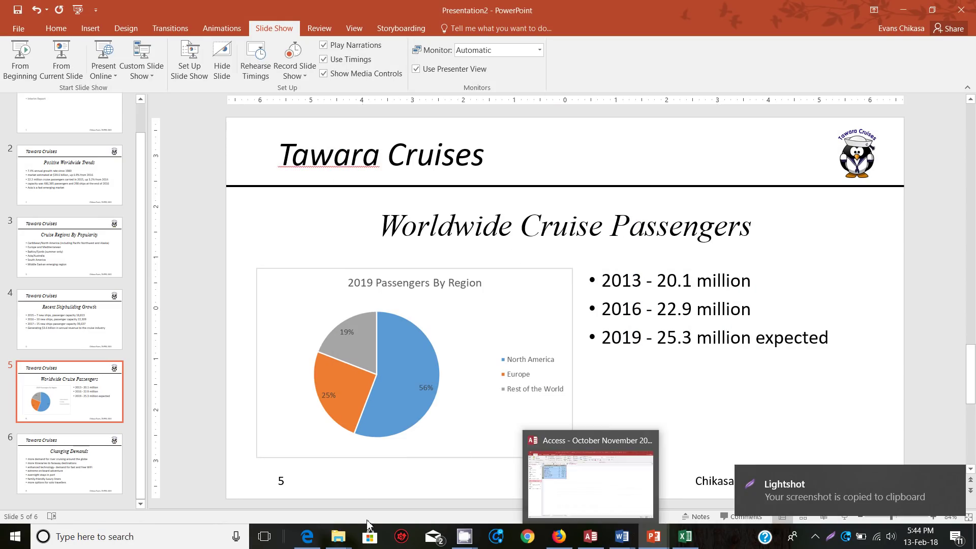
Step: Paste the Set Up Show screenshot into the Word evidence document under Step 39
{"action": "mouse_move", "coordinate": [628, 540]}
{"action": "left_click", "coordinate": [552, 505]}
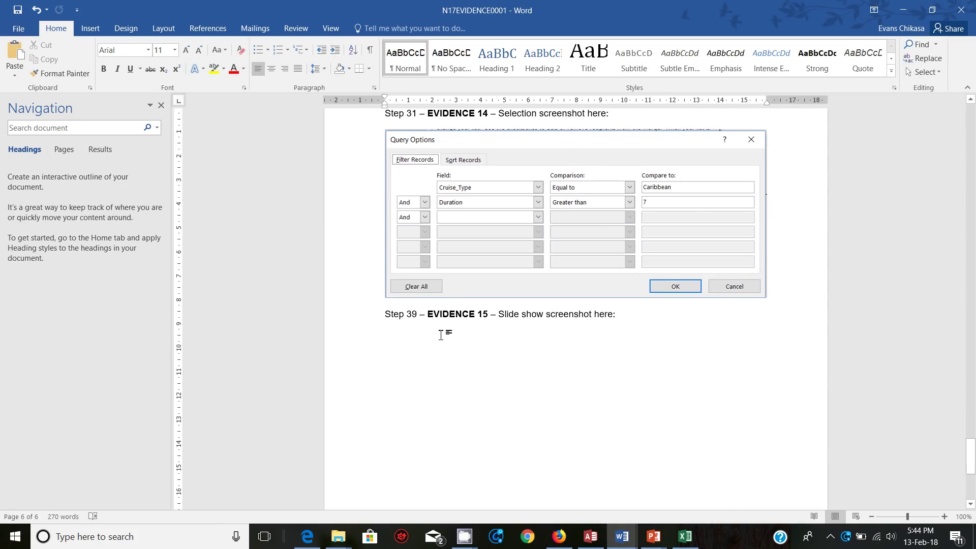
{"action": "key", "text": "ctrl+v"}
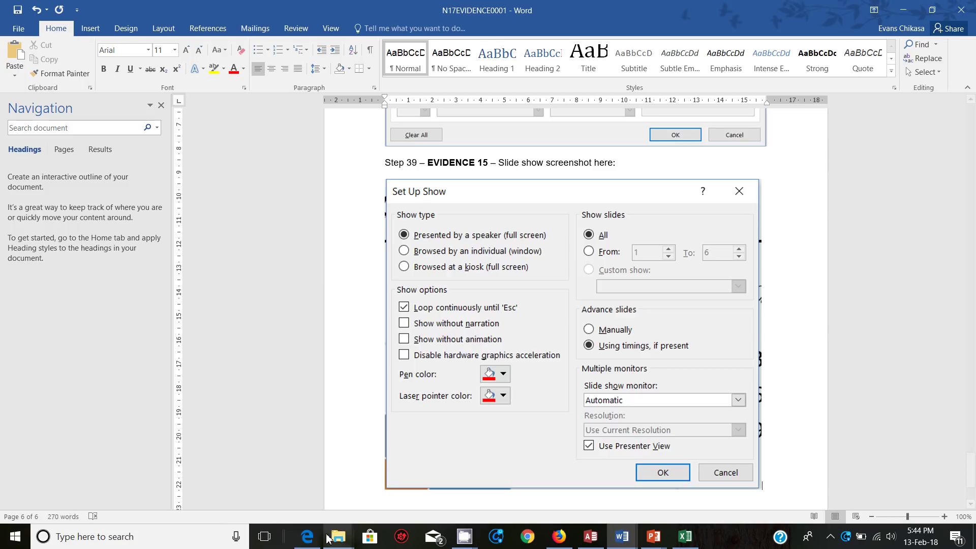
{"action": "left_click", "coordinate": [308, 537]}
Step: Scroll the exam paper to question 40's PRINTOUT 5 and PRINTOUT 6 instructions
{"action": "scroll", "coordinate": [360, 275], "scroll_direction": "down", "scroll_amount": 5}
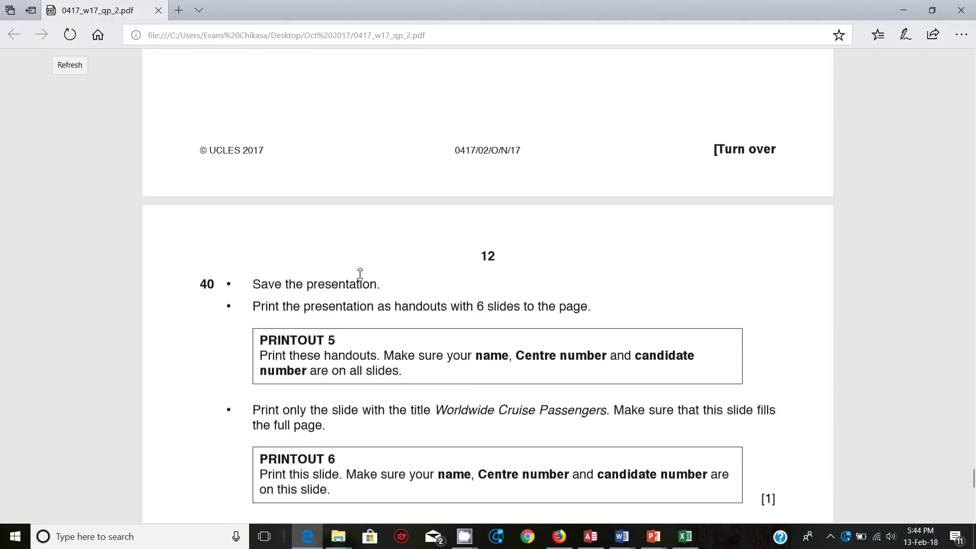
{"action": "scroll", "coordinate": [360, 275], "scroll_direction": "down", "scroll_amount": 2}
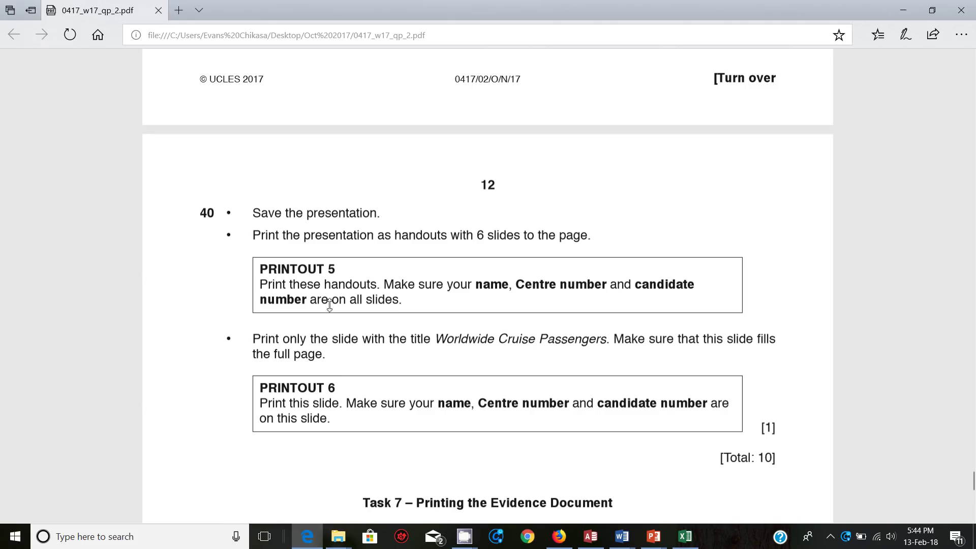
Step: Print the Tawara Cruises presentation as 6 Slides Horizontal handouts
{"action": "mouse_move", "coordinate": [655, 538]}
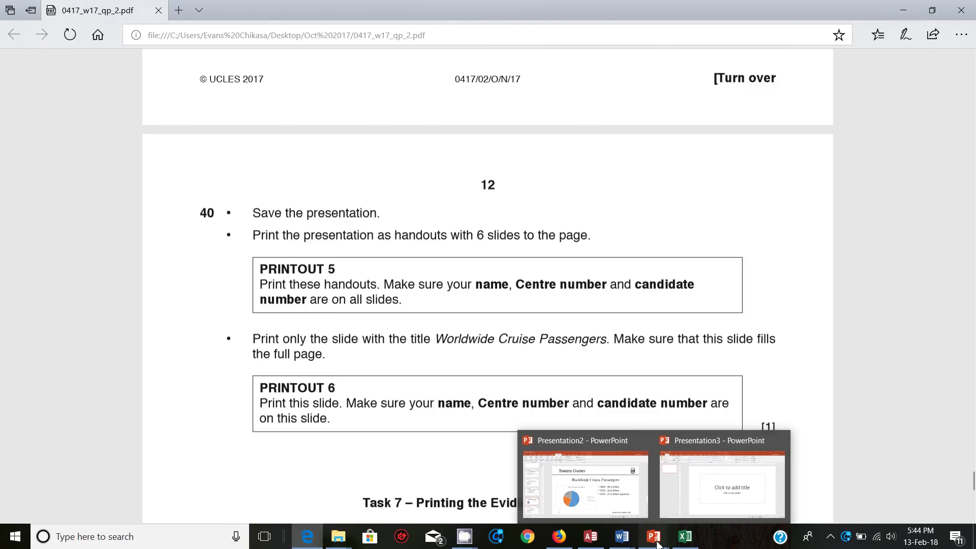
{"action": "left_click", "coordinate": [620, 491]}
{"action": "scroll", "coordinate": [607, 386], "scroll_direction": "down", "scroll_amount": 1}
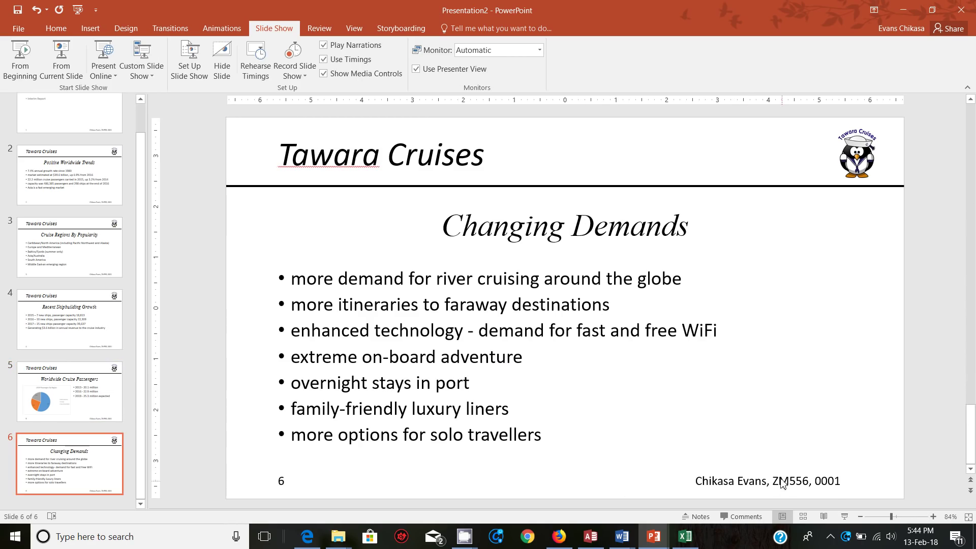
{"action": "scroll", "coordinate": [691, 381], "scroll_direction": "up", "scroll_amount": 5}
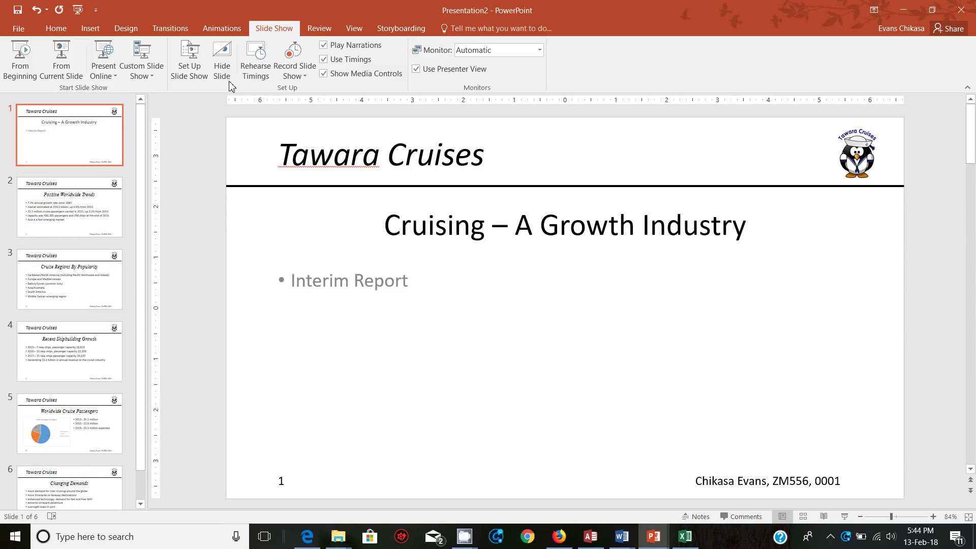
{"action": "left_click", "coordinate": [19, 28]}
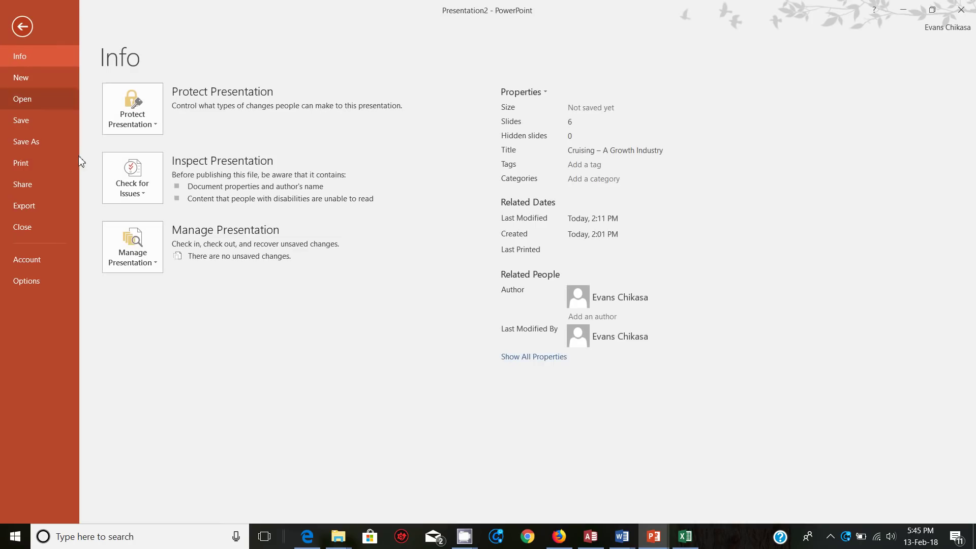
{"action": "left_click", "coordinate": [29, 163]}
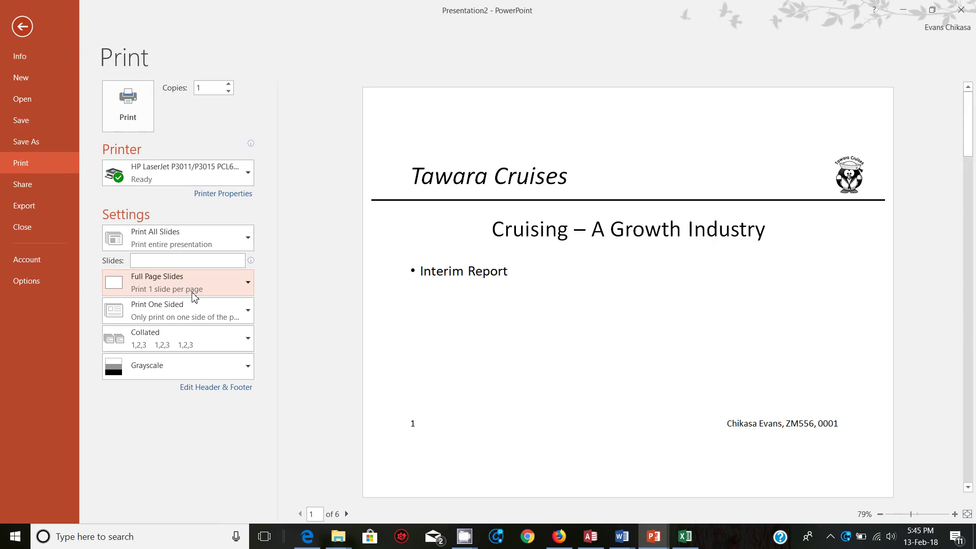
{"action": "left_click", "coordinate": [186, 296]}
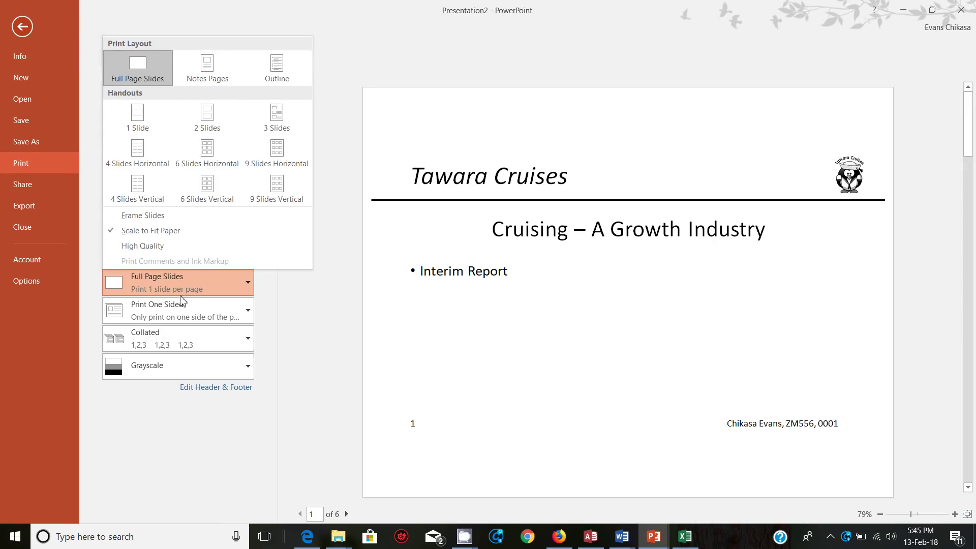
{"action": "left_click", "coordinate": [207, 156]}
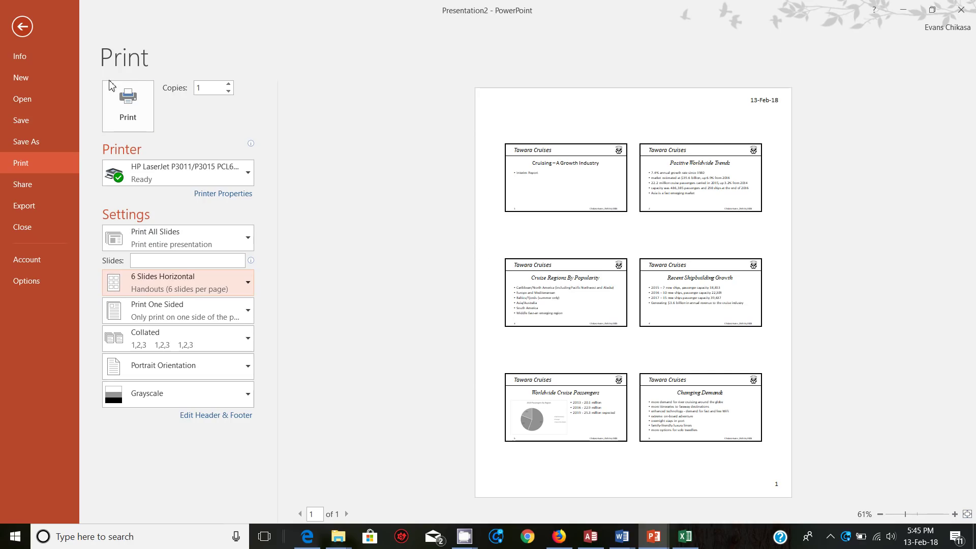
{"action": "left_click", "coordinate": [128, 104]}
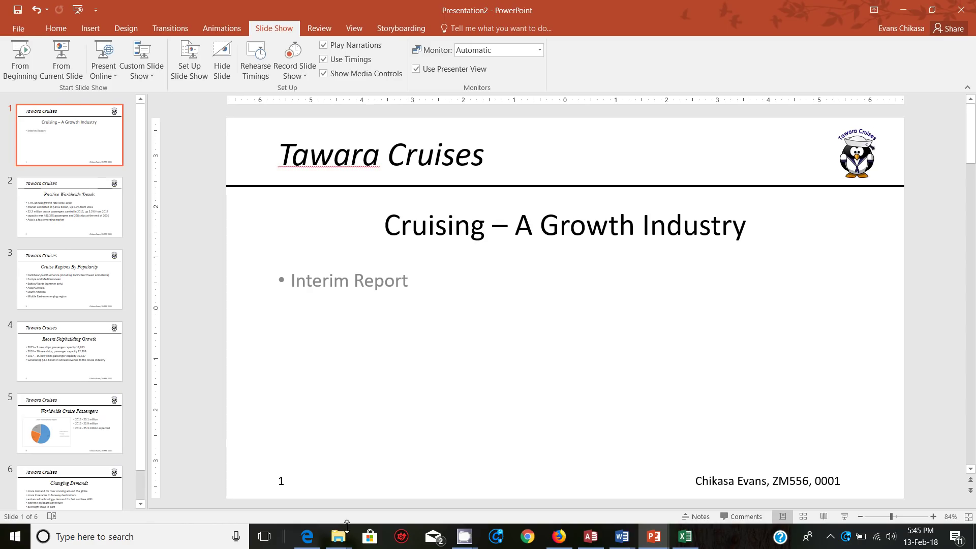
Step: Scroll the exam paper in Edge down to the Task 7 instructions
{"action": "left_click", "coordinate": [307, 536]}
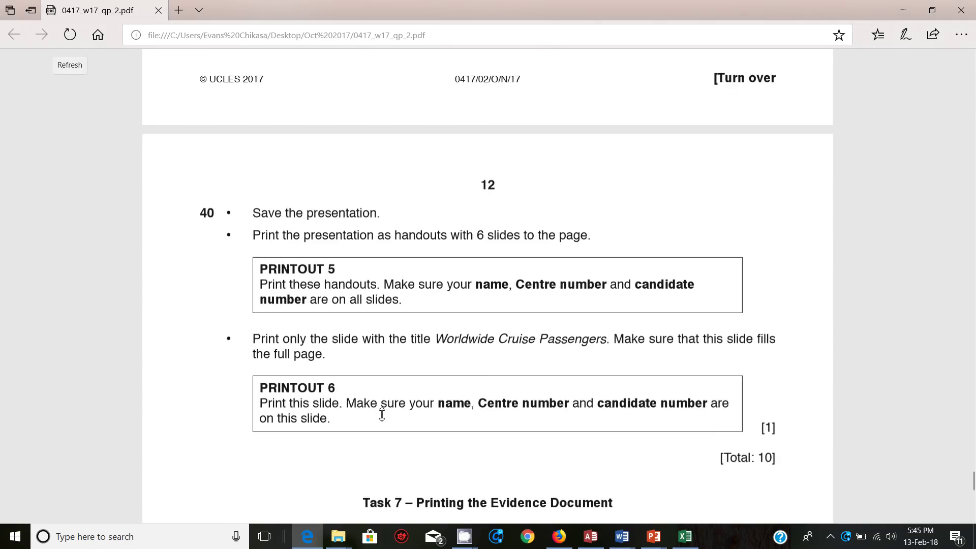
{"action": "scroll", "coordinate": [381, 414], "scroll_direction": "down", "scroll_amount": 4}
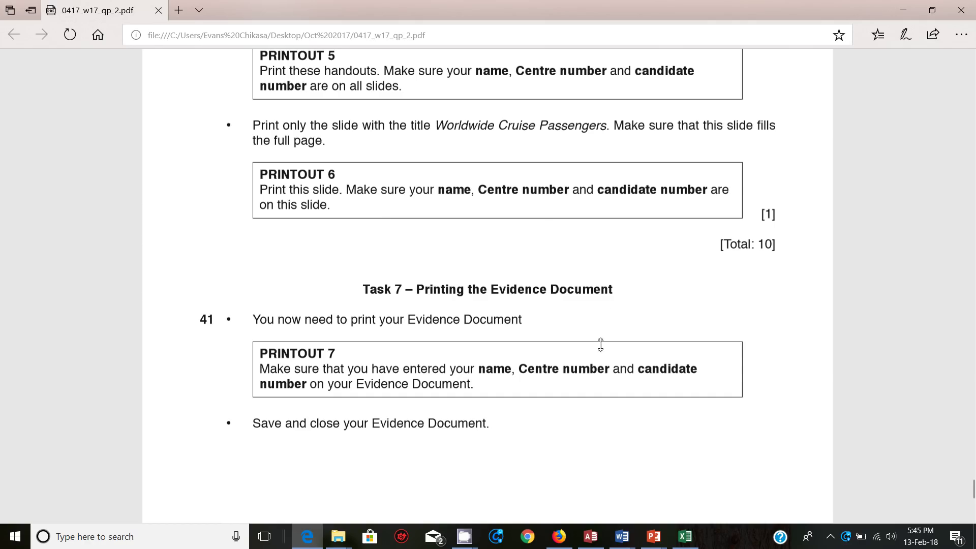
Step: Select the Worldwide Cruise Passengers slide and set the print layout to Full Page Slides
{"action": "mouse_move", "coordinate": [659, 546]}
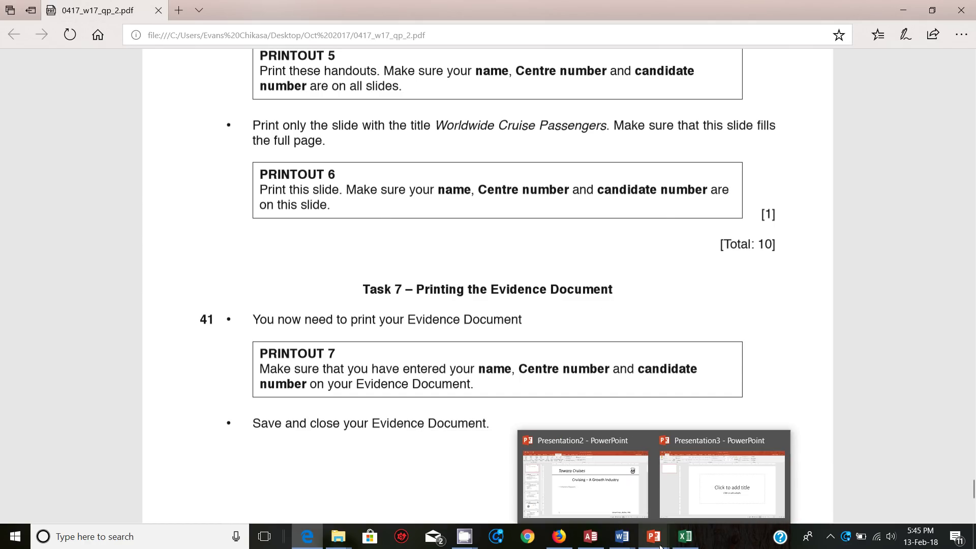
{"action": "left_click", "coordinate": [606, 489]}
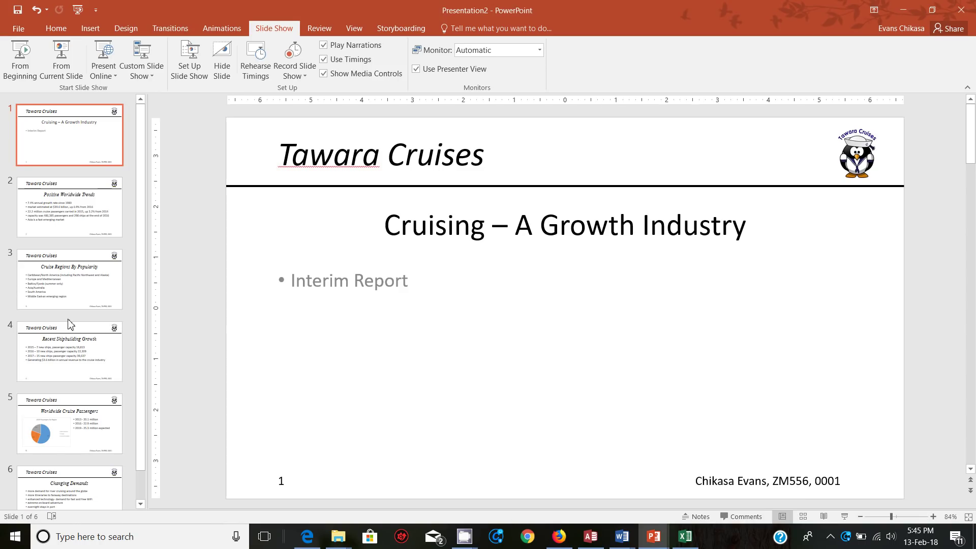
{"action": "left_click", "coordinate": [79, 401]}
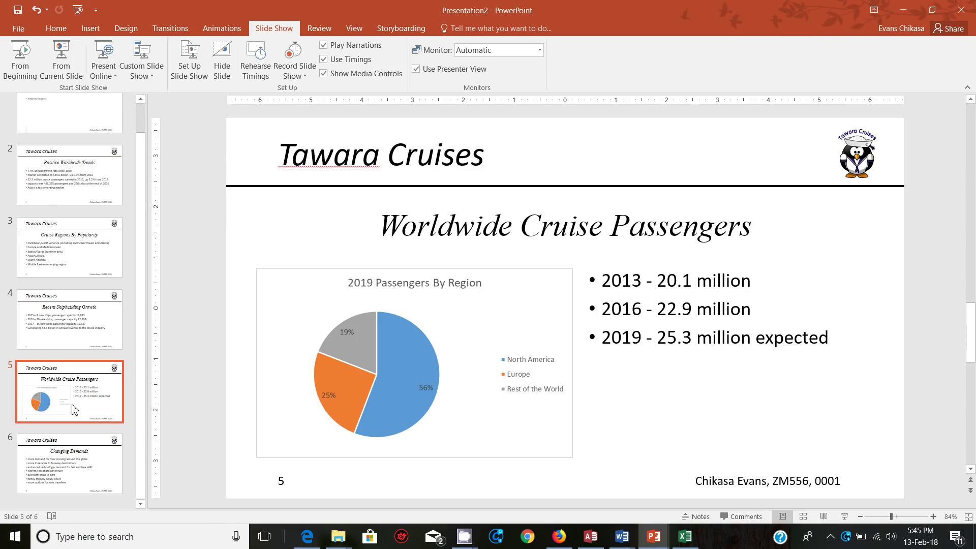
{"action": "left_click", "coordinate": [17, 30]}
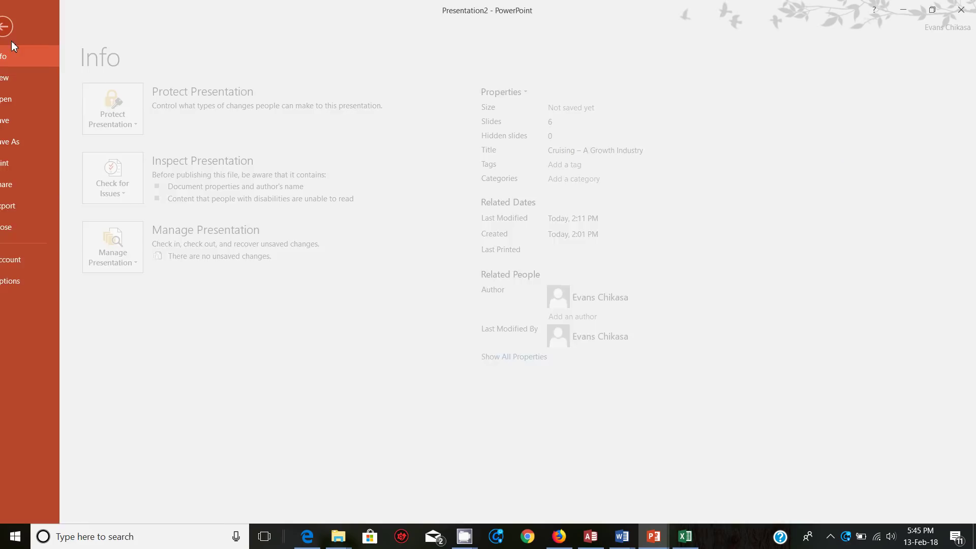
{"action": "left_click", "coordinate": [32, 164]}
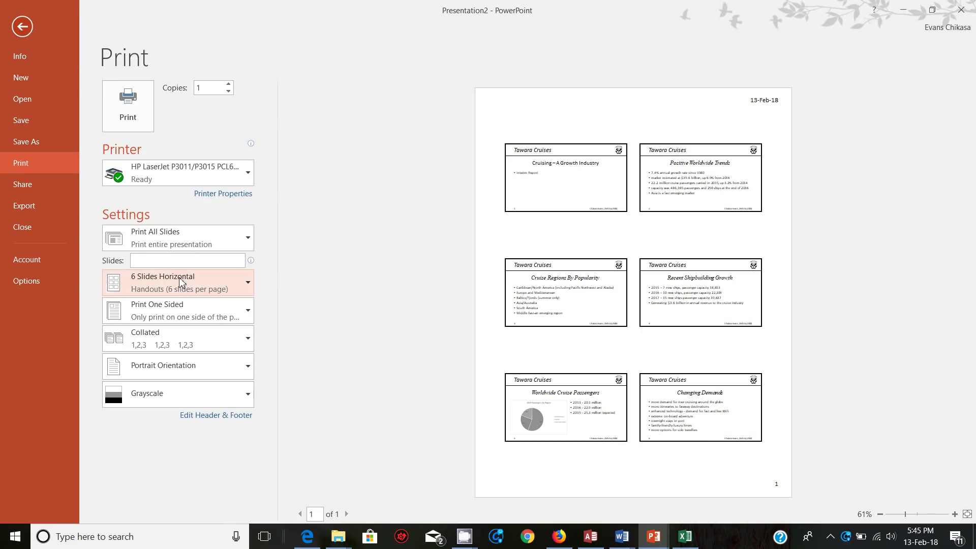
{"action": "left_click", "coordinate": [181, 283]}
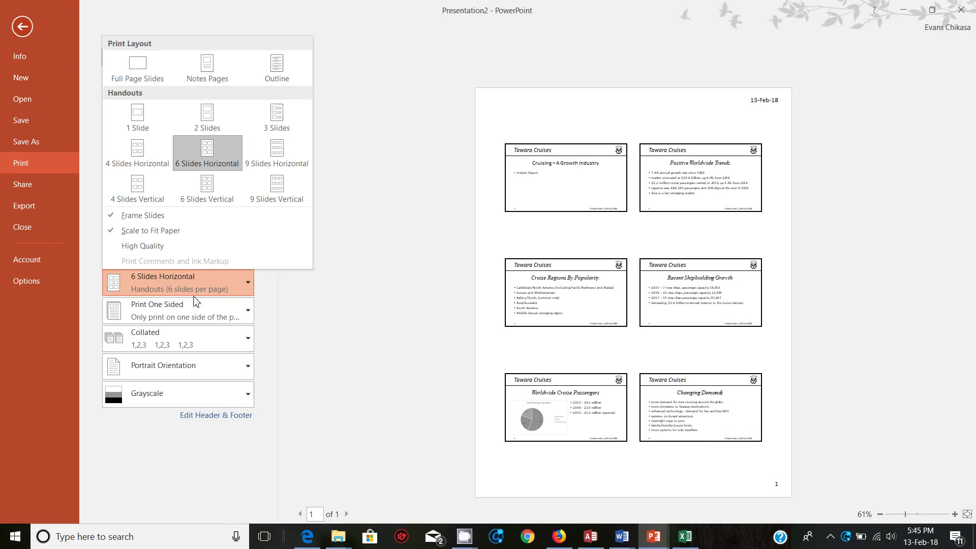
{"action": "left_click", "coordinate": [145, 78]}
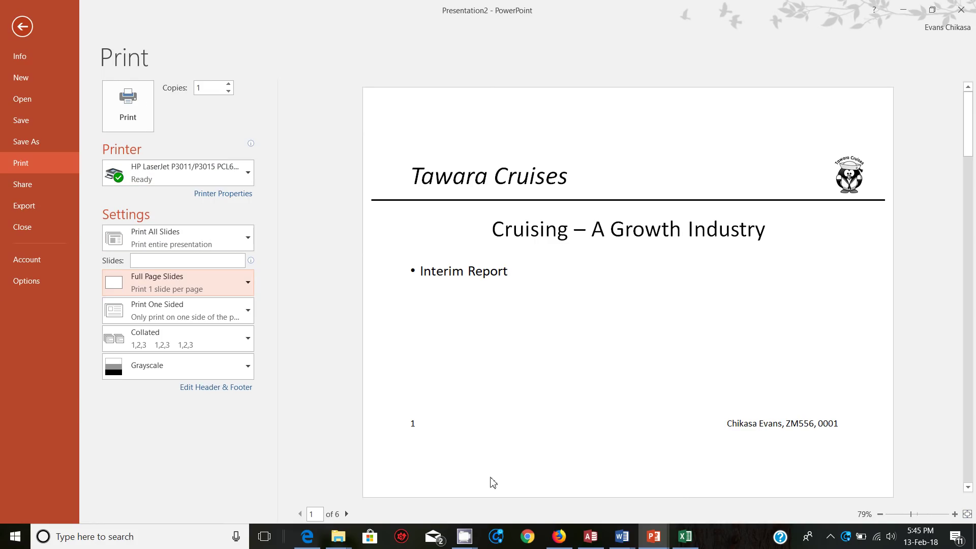
Step: Page through the print preview to the last slide, then back to Worldwide Cruise Passengers
{"action": "left_click", "coordinate": [347, 514]}
{"action": "left_click", "coordinate": [347, 514]}
{"action": "left_click", "coordinate": [346, 514]}
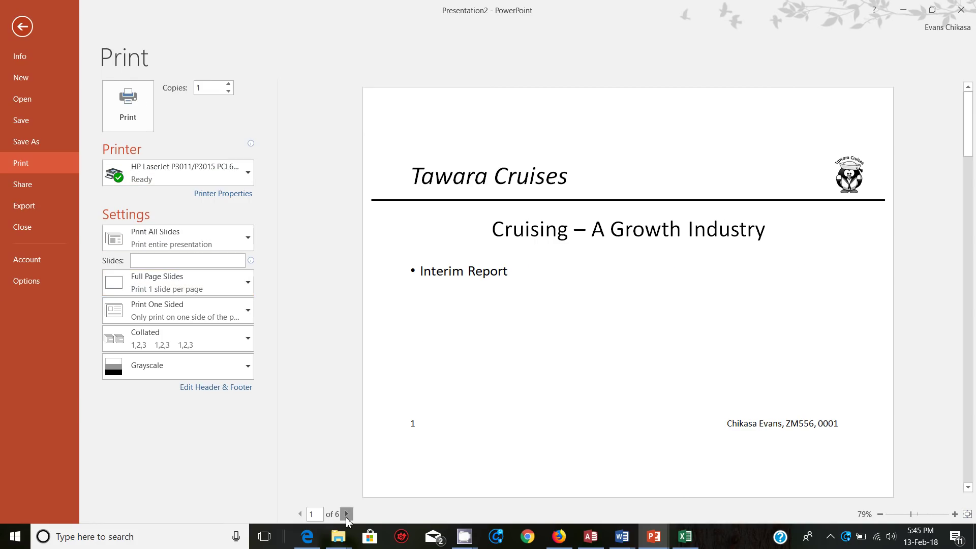
{"action": "left_click", "coordinate": [346, 513]}
{"action": "left_click", "coordinate": [347, 514]}
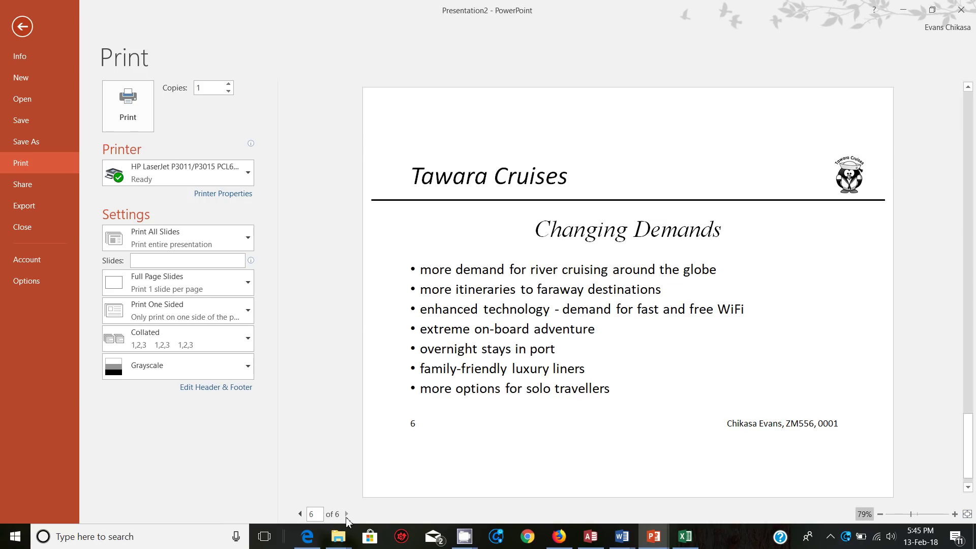
{"action": "left_click", "coordinate": [300, 514]}
Step: Print only the current slide as a full page
{"action": "left_click", "coordinate": [181, 248]}
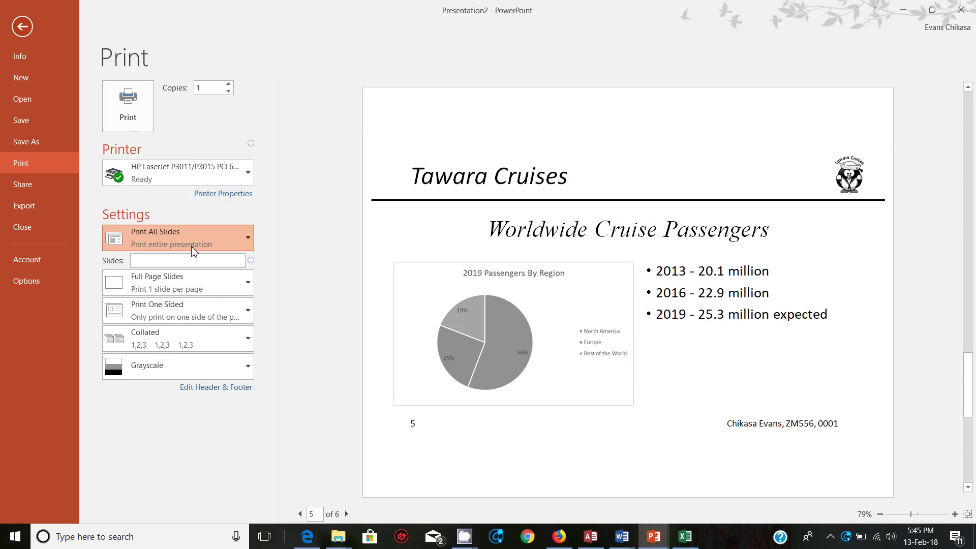
{"action": "left_click", "coordinate": [180, 343]}
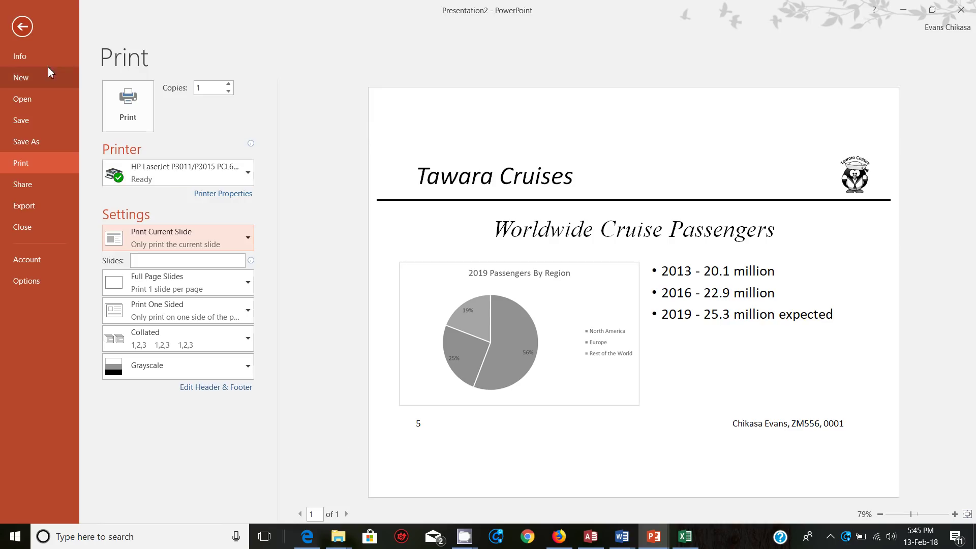
{"action": "left_click", "coordinate": [23, 27]}
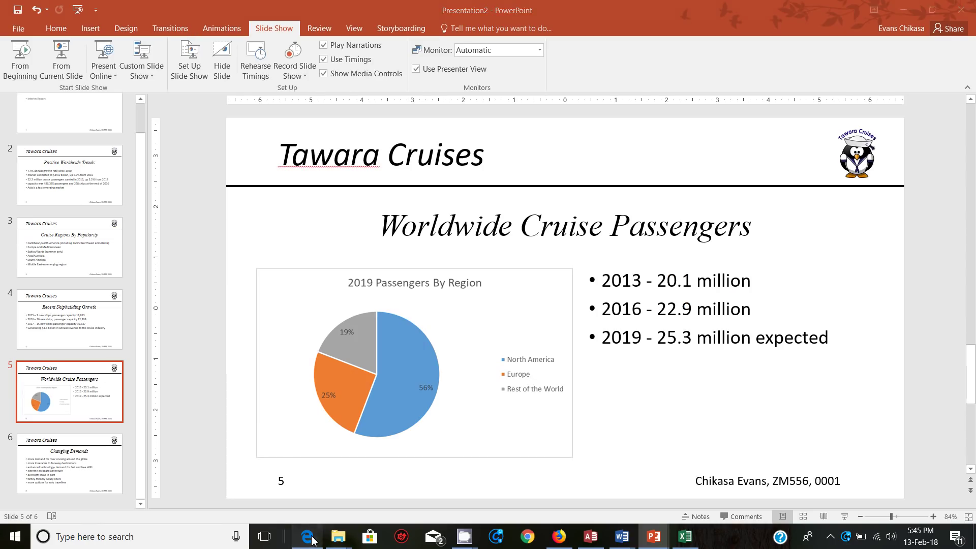
Step: Review Task 7 question 41 in the exam paper, then reveal the hidden tray icons
{"action": "left_click", "coordinate": [307, 536]}
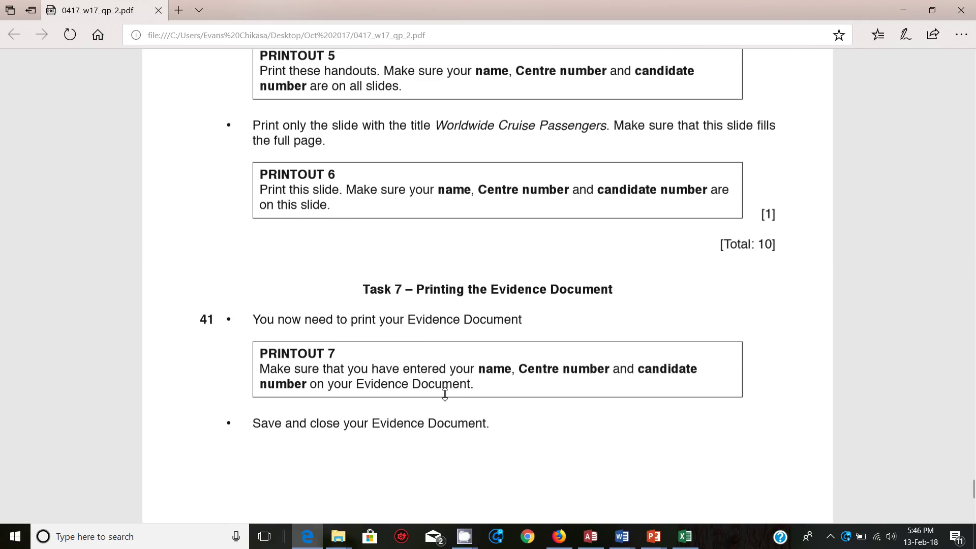
{"action": "scroll", "coordinate": [362, 340], "scroll_direction": "down", "scroll_amount": 5}
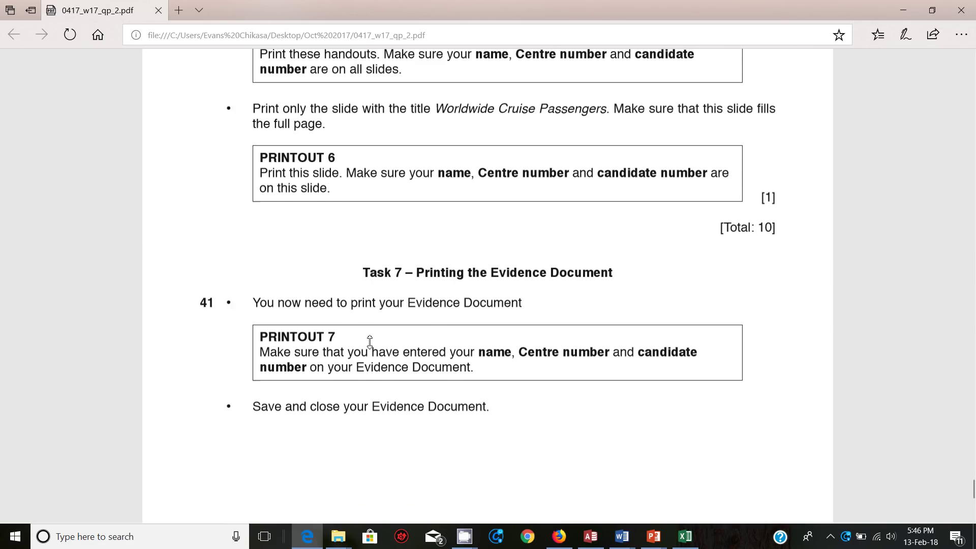
{"action": "scroll", "coordinate": [381, 333], "scroll_direction": "up", "scroll_amount": 4}
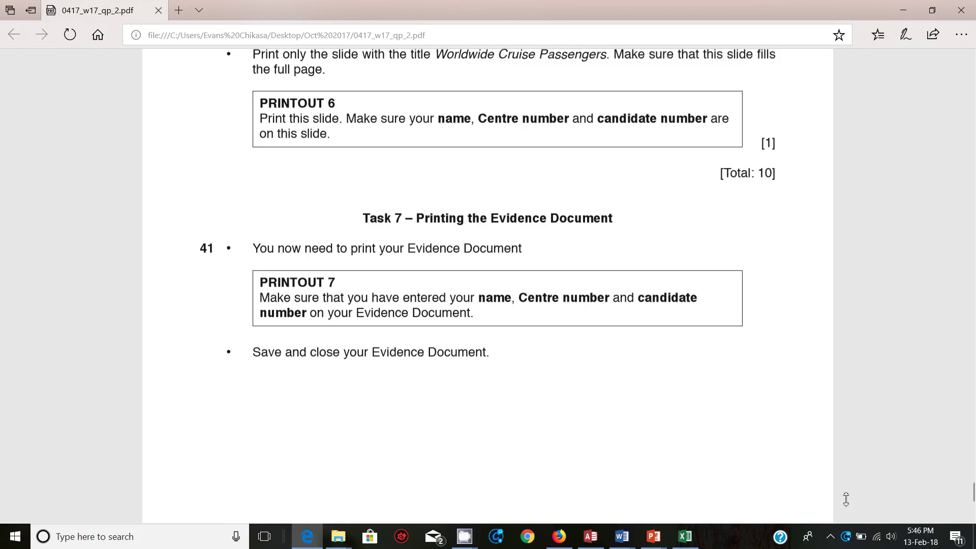
{"action": "left_click", "coordinate": [830, 536]}
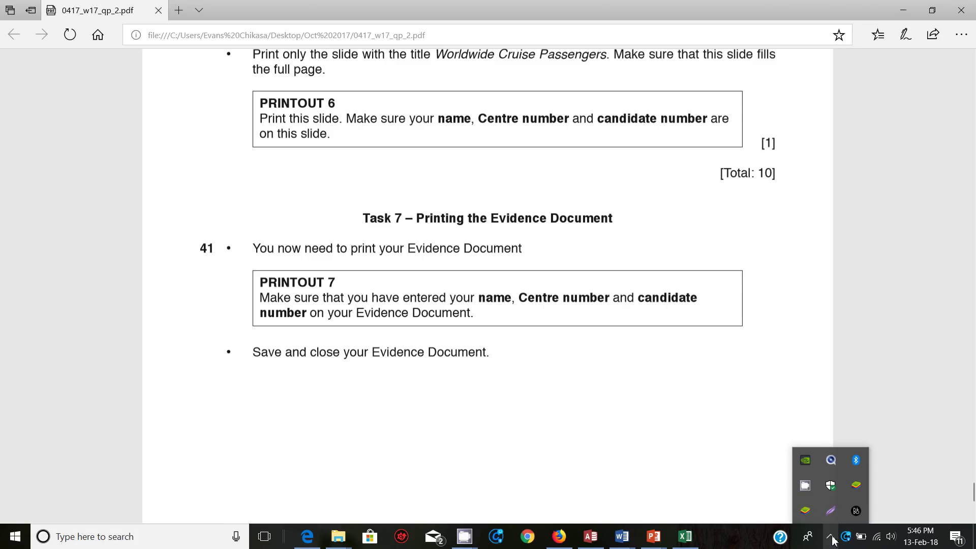